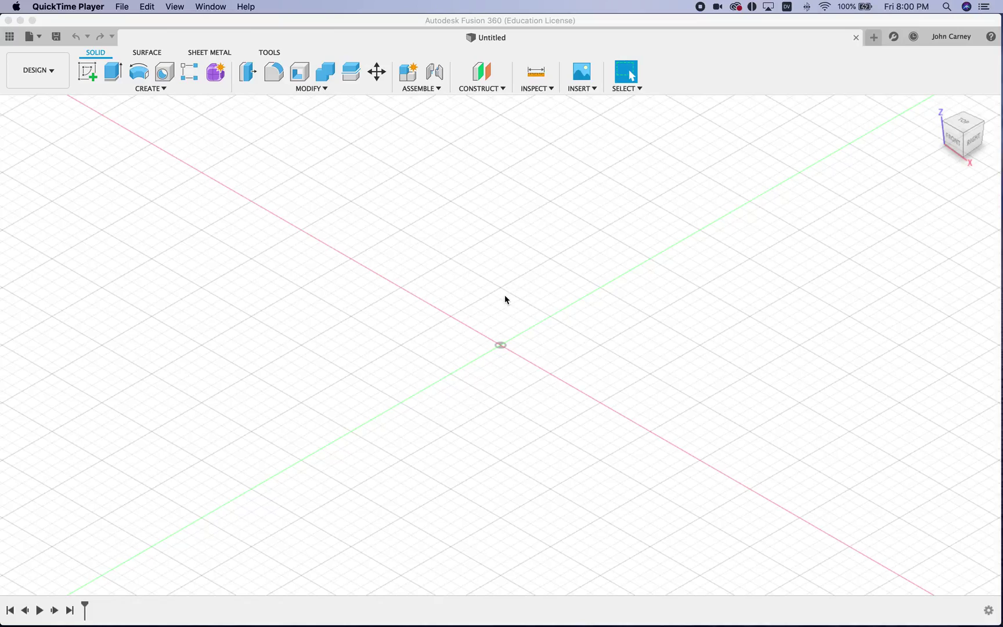
- Open the CREATE menu on the Solid toolbar of the blank Untitled design
{"action": "left_click", "coordinate": [145, 88]}
{"action": "left_click", "coordinate": [145, 88]}
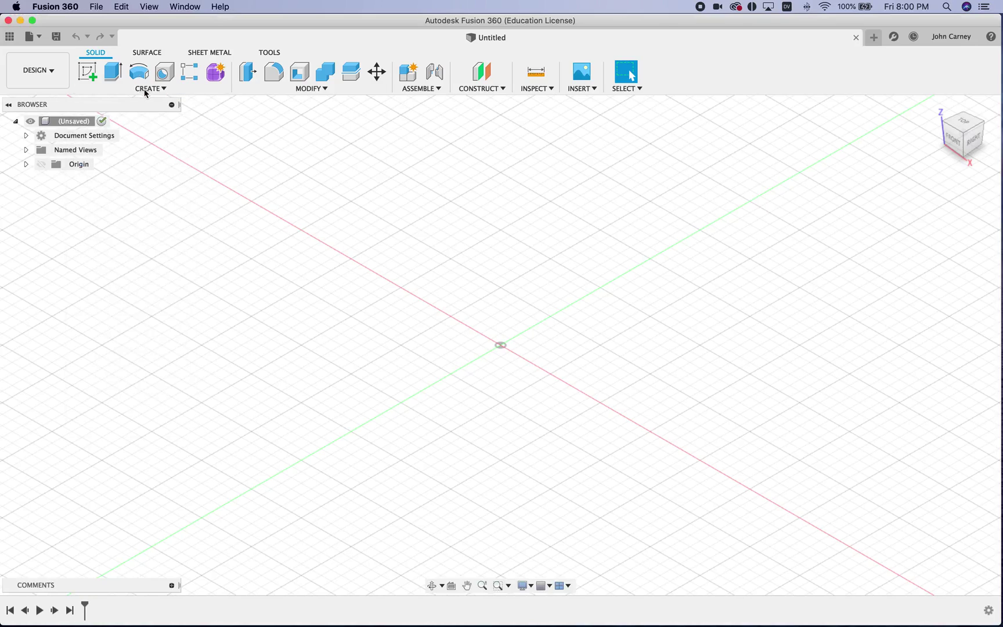
{"action": "left_click", "coordinate": [152, 90]}
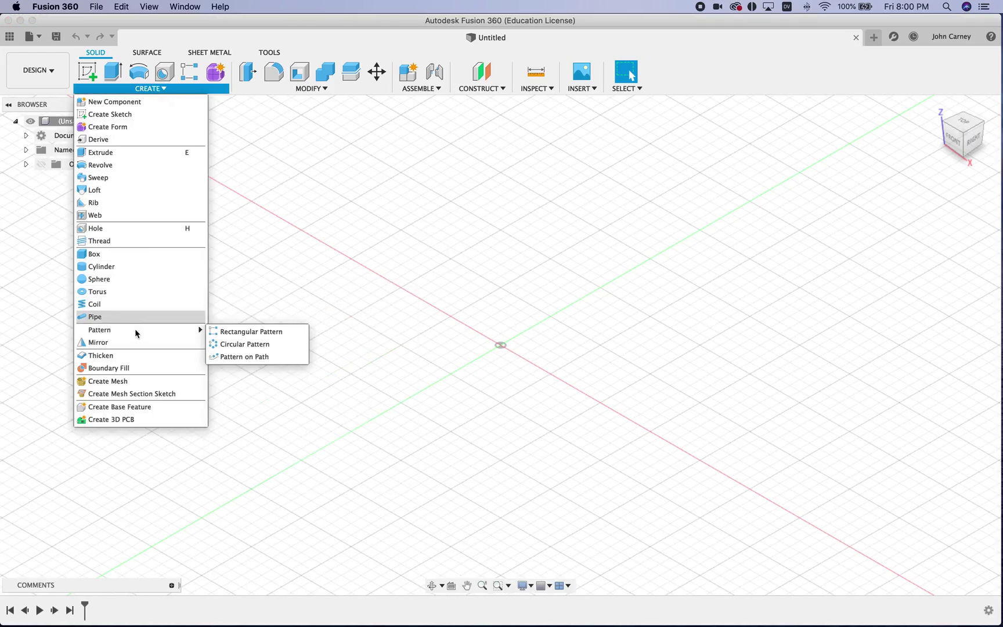
- Create a sketch on the front origin plane and activate the Line tool
{"action": "left_click", "coordinate": [124, 114]}
{"action": "left_click", "coordinate": [525, 311]}
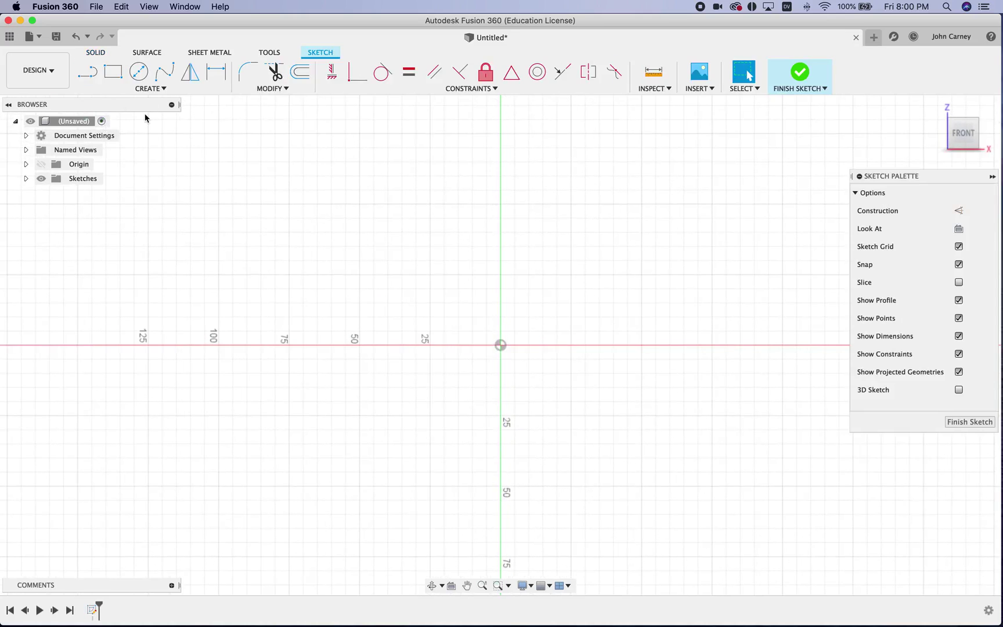
{"action": "left_click", "coordinate": [87, 71]}
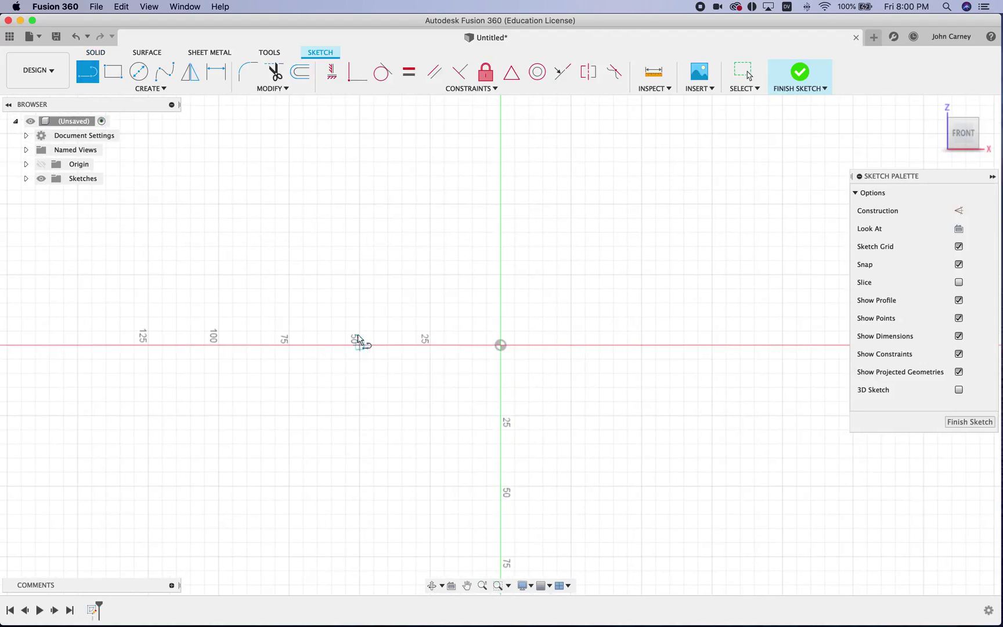
- Draw the outer arch: left leg, two top segments, and a downward tangent arc to the right end
{"action": "left_click", "coordinate": [359, 359]}
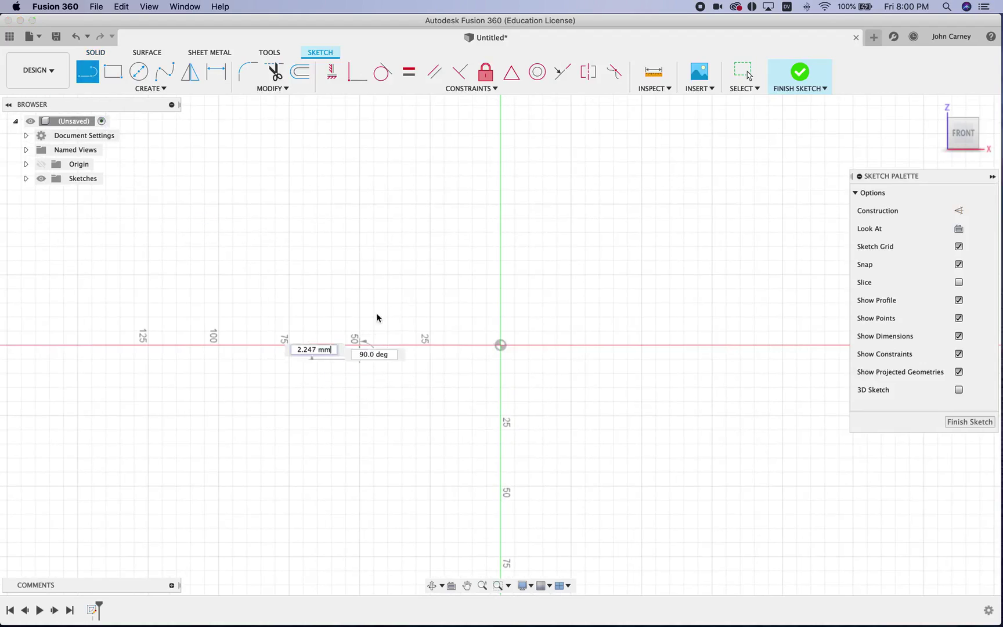
{"action": "left_click", "coordinate": [387, 261]}
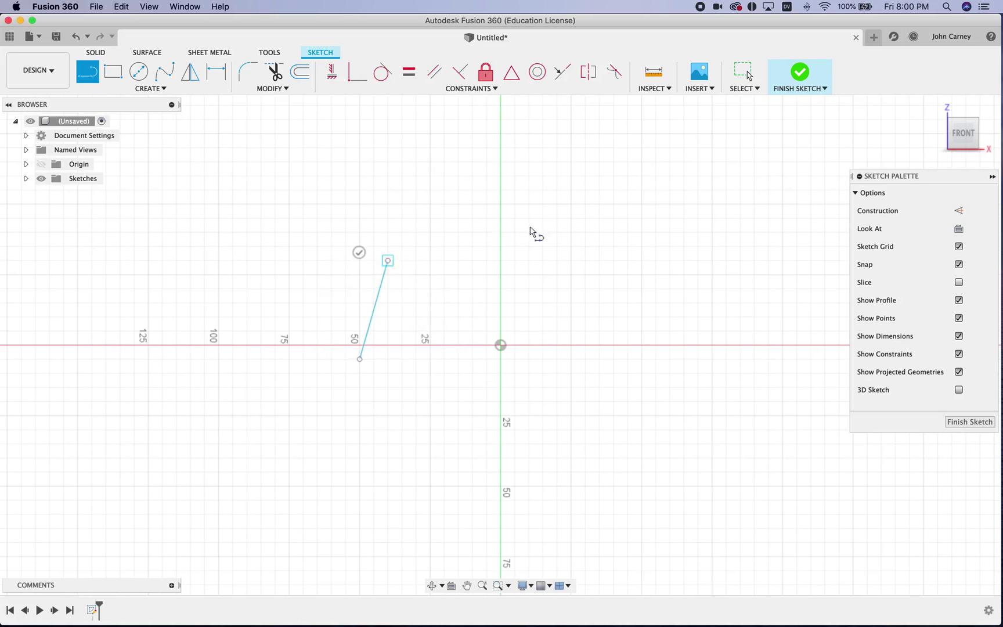
{"action": "left_click", "coordinate": [556, 205]}
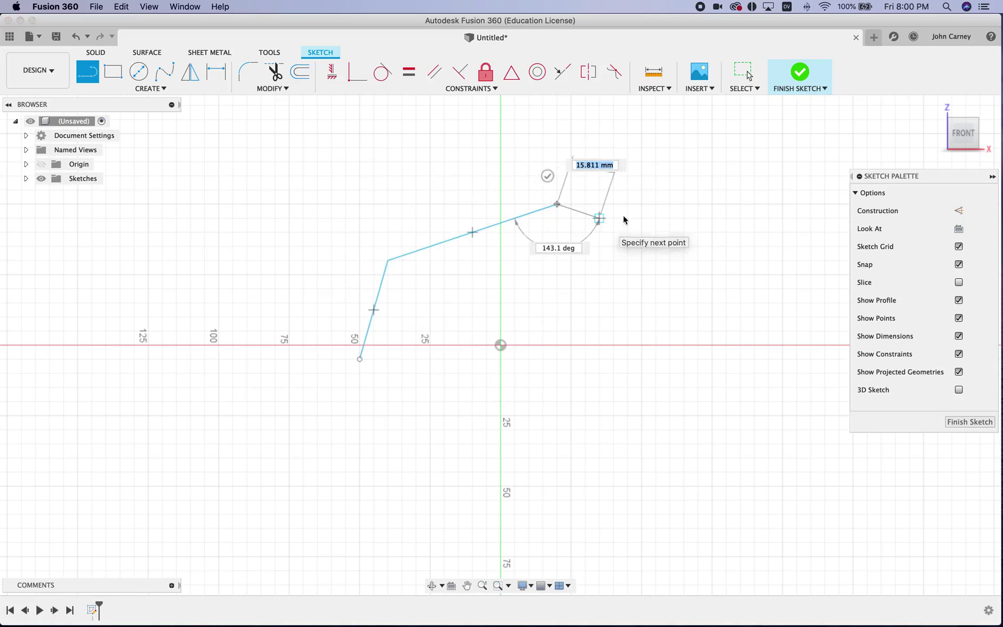
{"action": "left_click", "coordinate": [684, 218]}
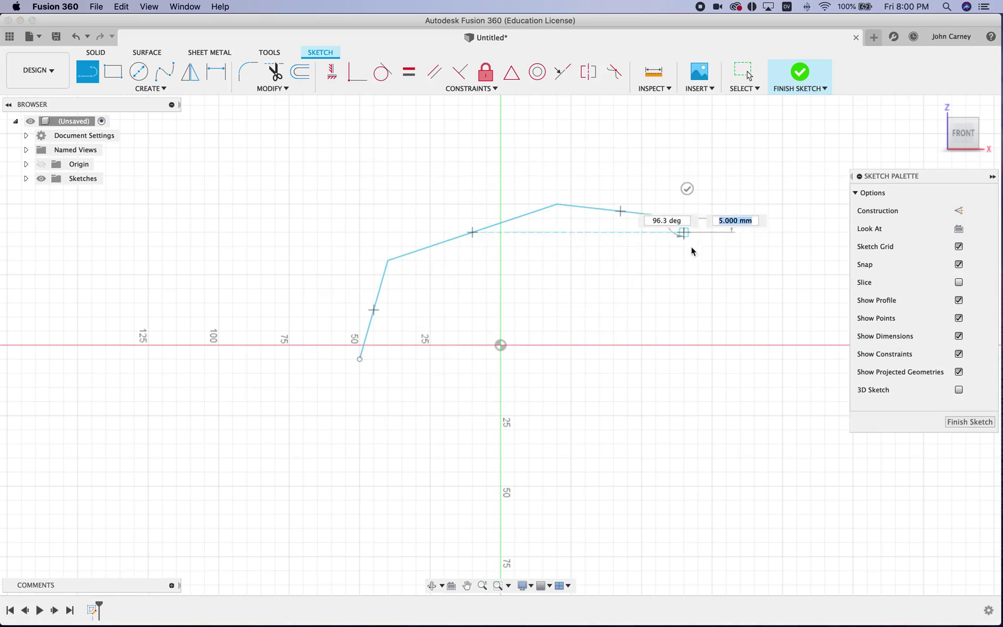
{"action": "left_click", "coordinate": [708, 270]}
{"action": "left_click_drag", "start_coordinate": [707, 269], "coordinate": [656, 296]}
{"action": "left_click", "coordinate": [656, 269]}
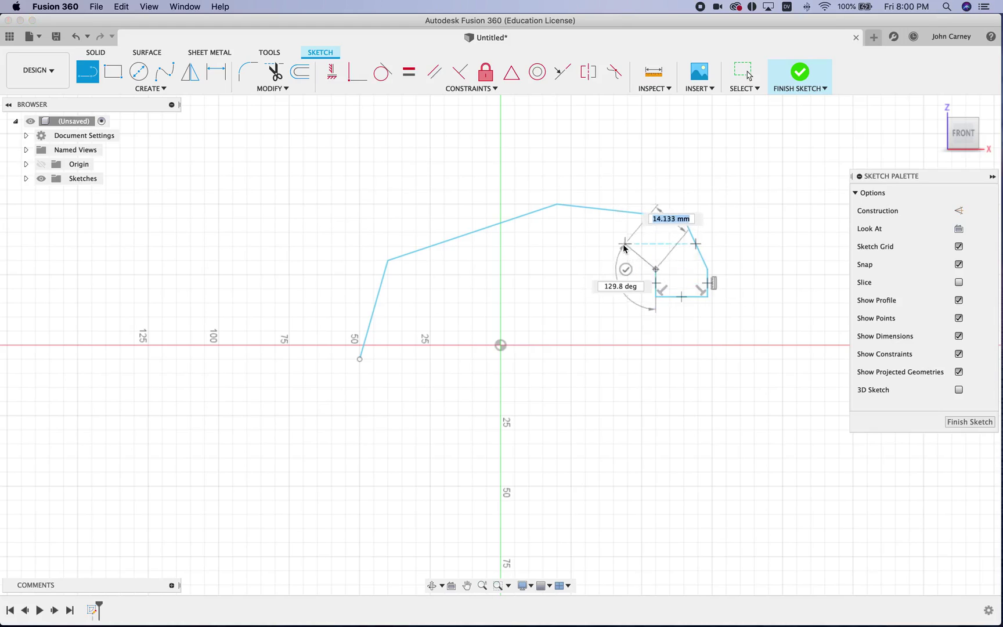
- Draw the inner segments down to the baseline, close on the start point, and finish the sketch
{"action": "left_click", "coordinate": [602, 243]}
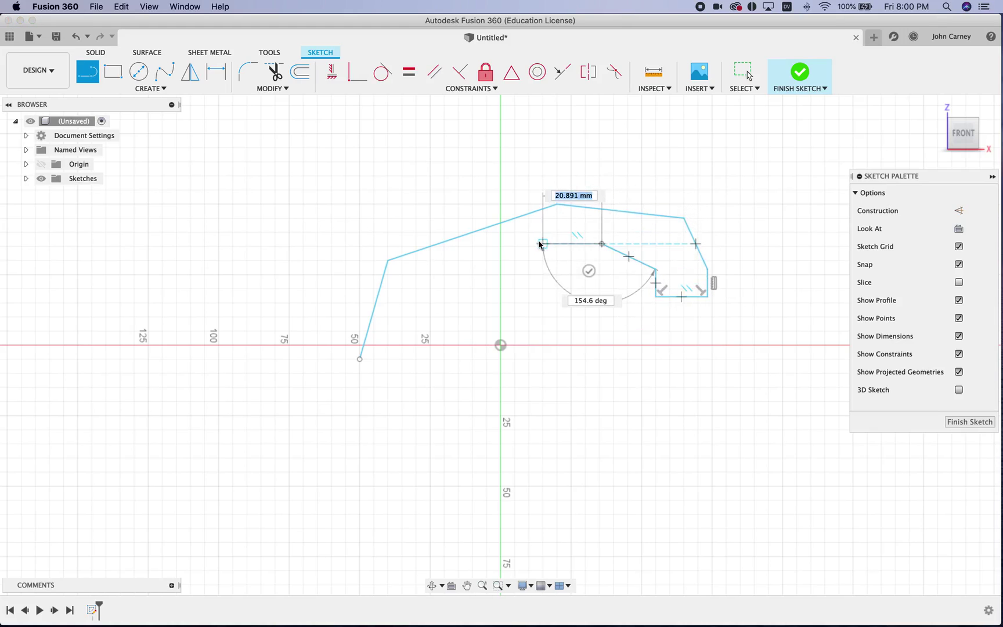
{"action": "left_click", "coordinate": [538, 245]}
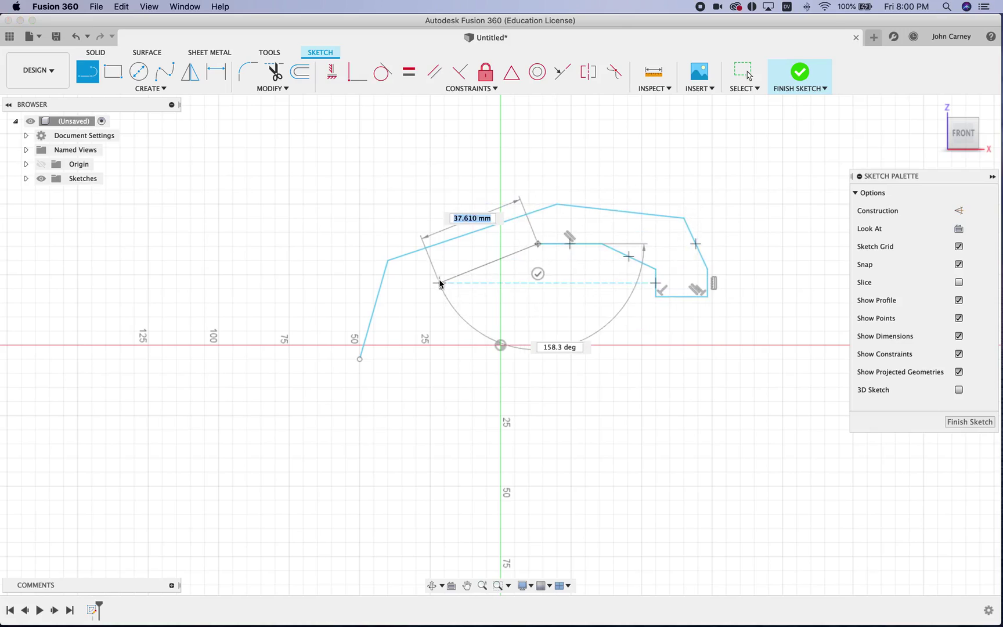
{"action": "left_click", "coordinate": [441, 285]}
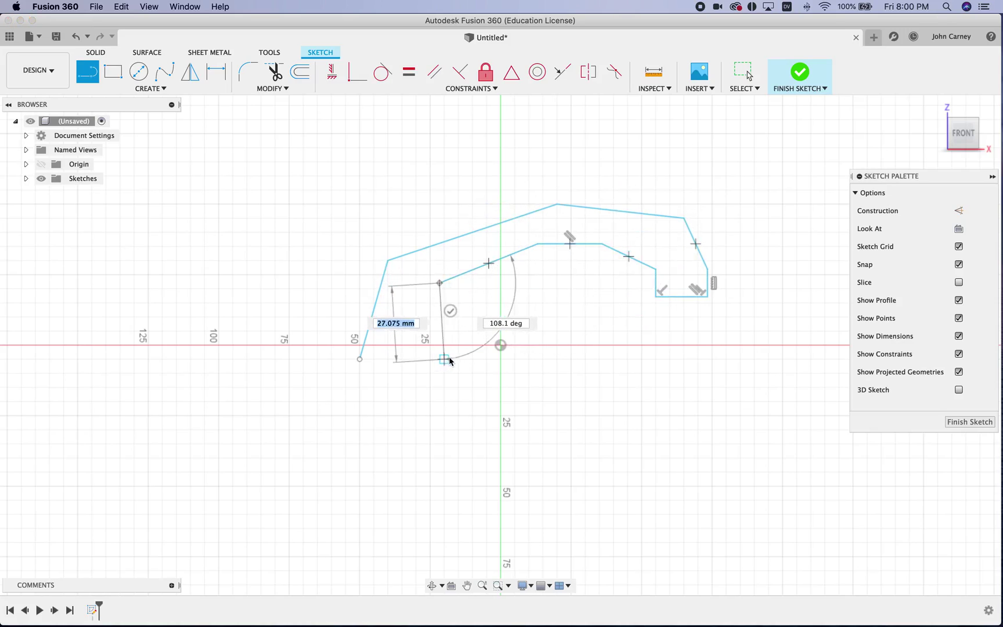
{"action": "left_click", "coordinate": [444, 359]}
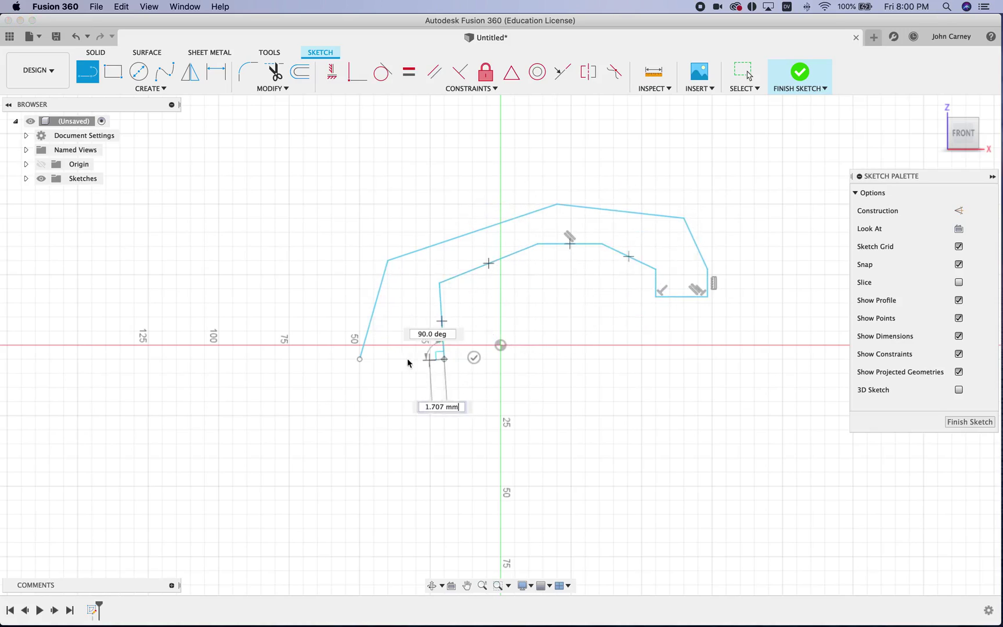
{"action": "left_click", "coordinate": [361, 359]}
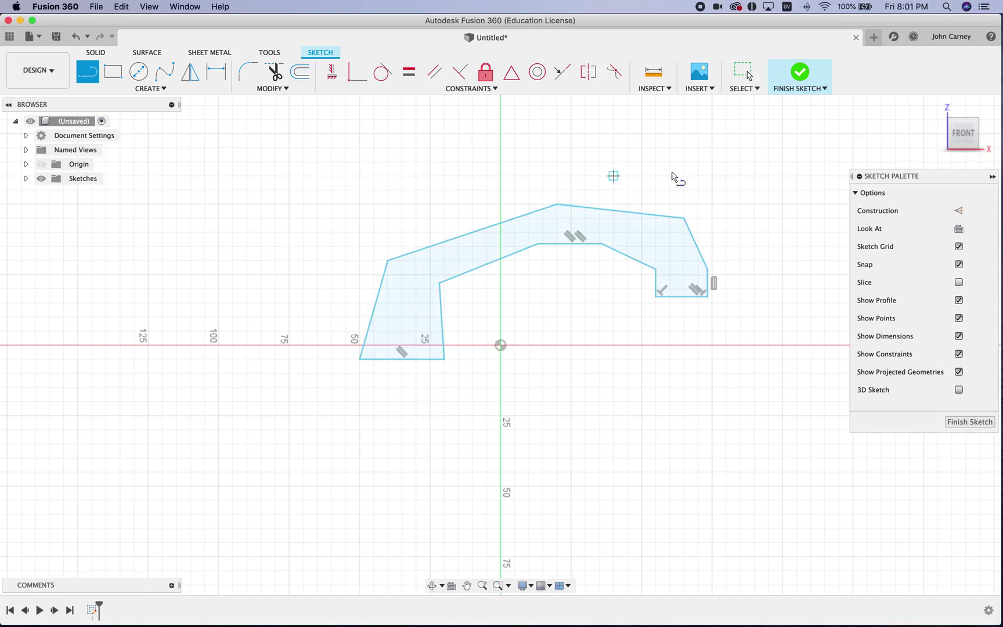
{"action": "left_click", "coordinate": [965, 422]}
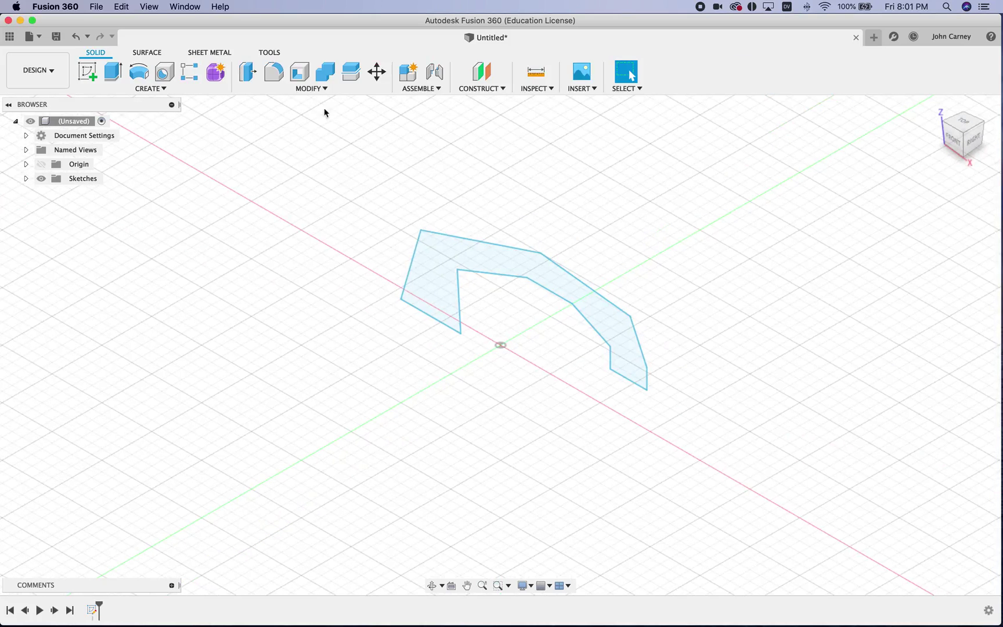
- Extrude the hook-shaped arch profile 30 mm into a solid body
{"action": "left_click", "coordinate": [207, 89]}
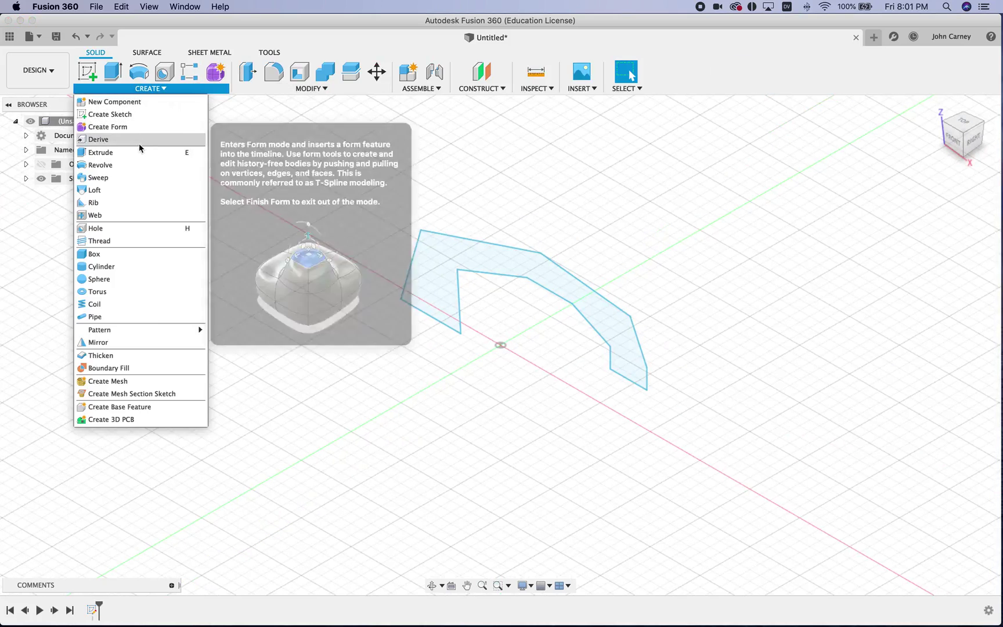
{"action": "left_click", "coordinate": [354, 232]}
{"action": "key", "text": "e"}
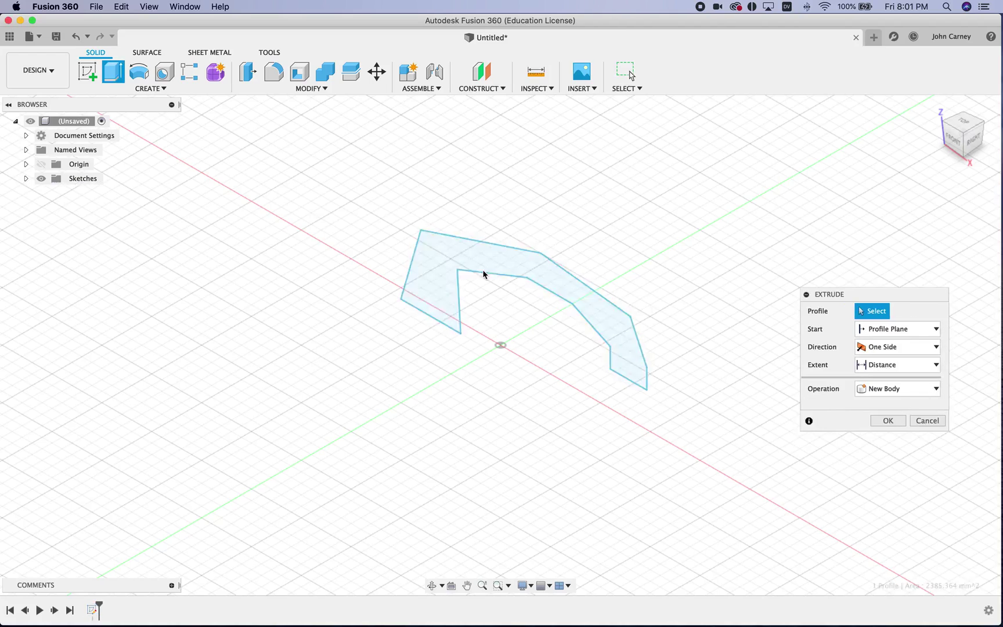
{"action": "left_click", "coordinate": [512, 264]}
{"action": "left_click_drag", "start_coordinate": [507, 282], "coordinate": [450, 315]}
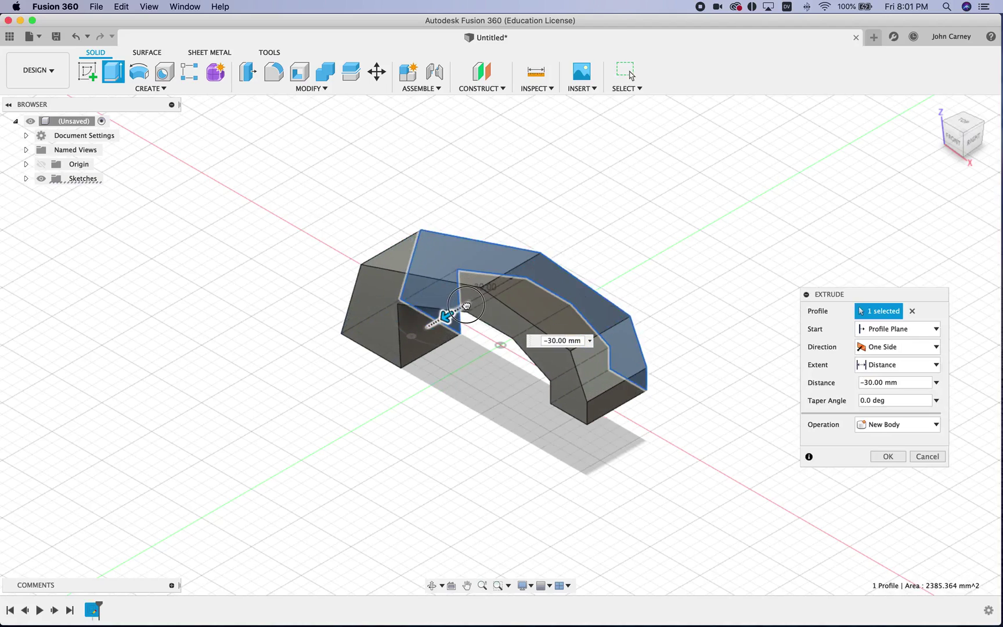
{"action": "left_click", "coordinate": [887, 457]}
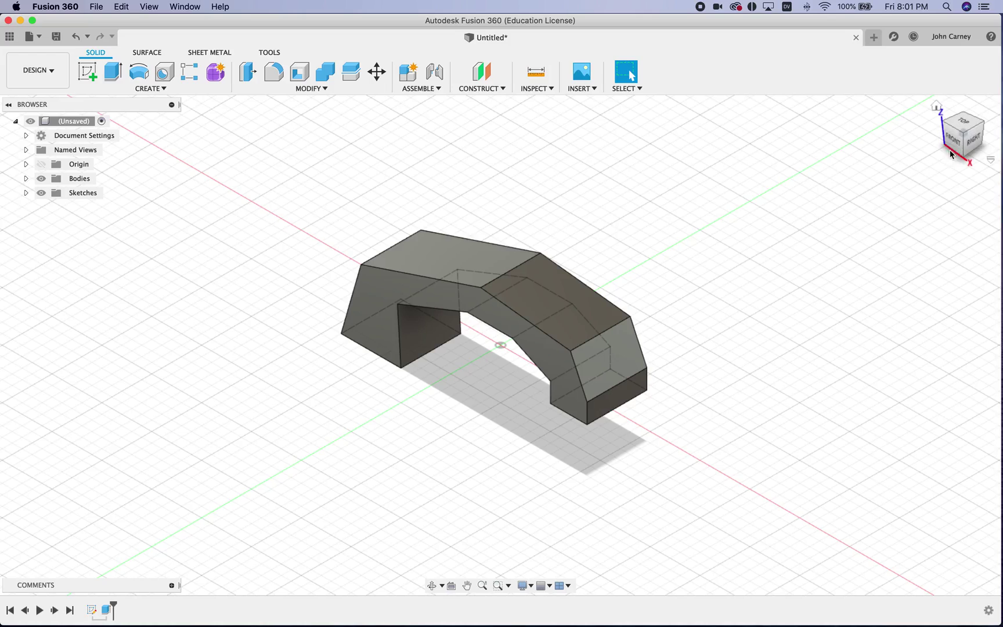
- Fillet the two top ridge edges on the arch's right side with a 20 mm radius
{"action": "left_click_drag", "start_coordinate": [957, 146], "coordinate": [929, 148]}
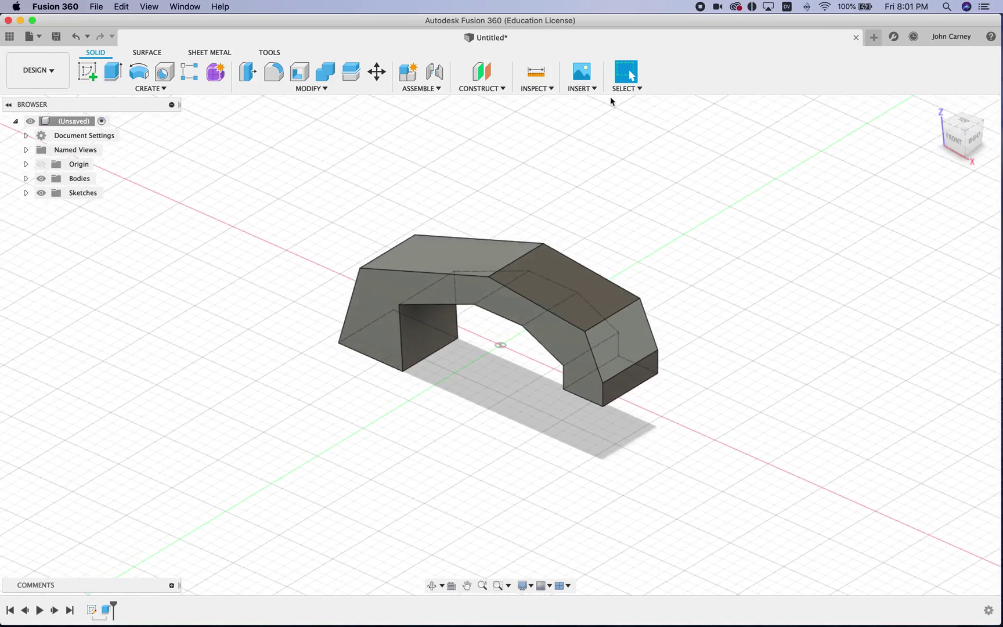
{"action": "left_click", "coordinate": [328, 86]}
{"action": "left_click", "coordinate": [258, 115]}
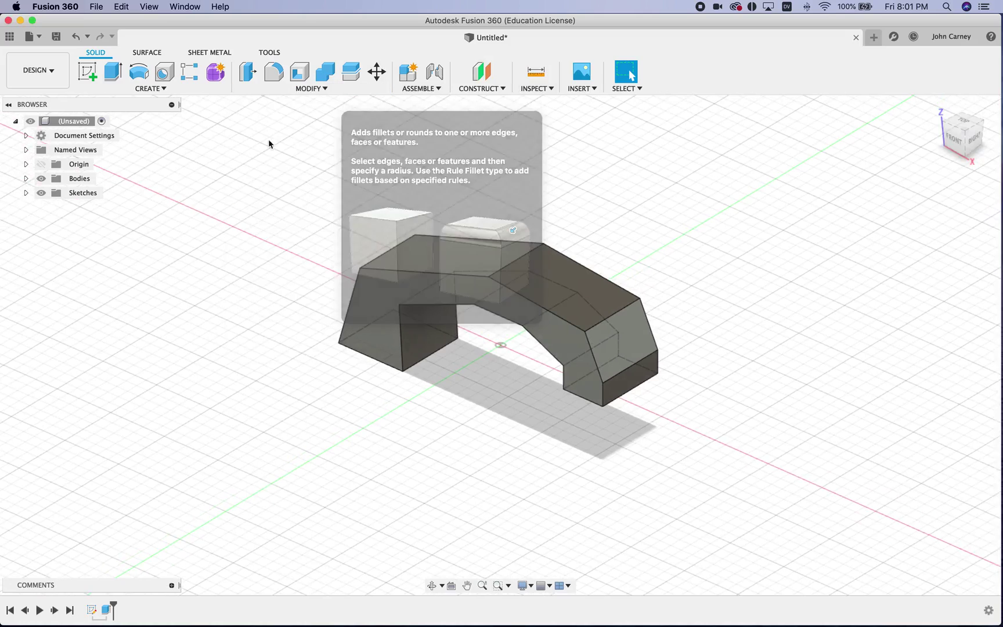
{"action": "left_click", "coordinate": [527, 259]}
{"action": "left_click", "coordinate": [609, 318]}
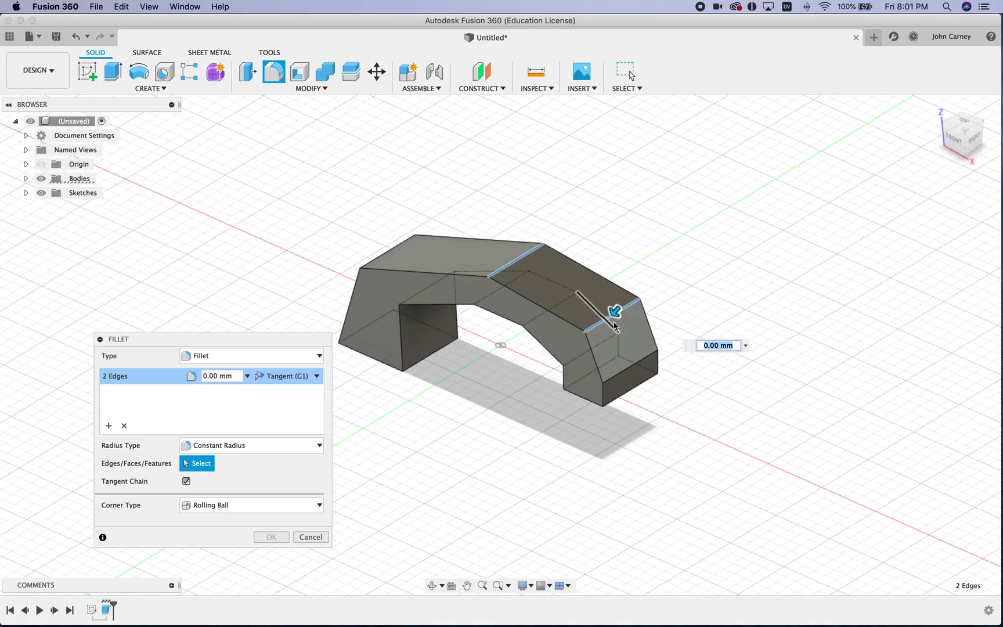
{"action": "left_click_drag", "start_coordinate": [613, 314], "coordinate": [610, 317]}
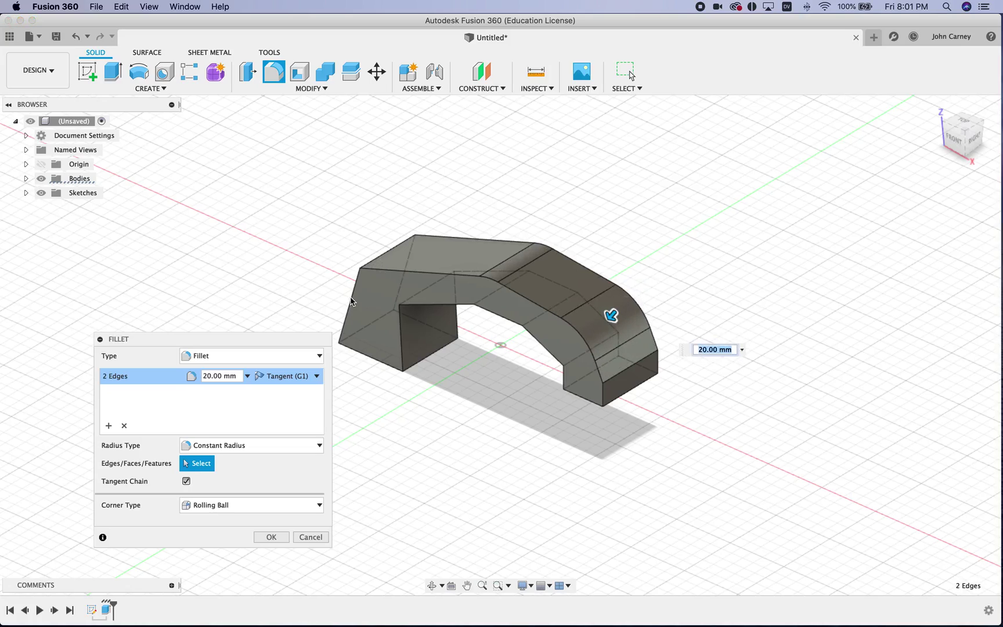
{"action": "key", "text": "Return"}
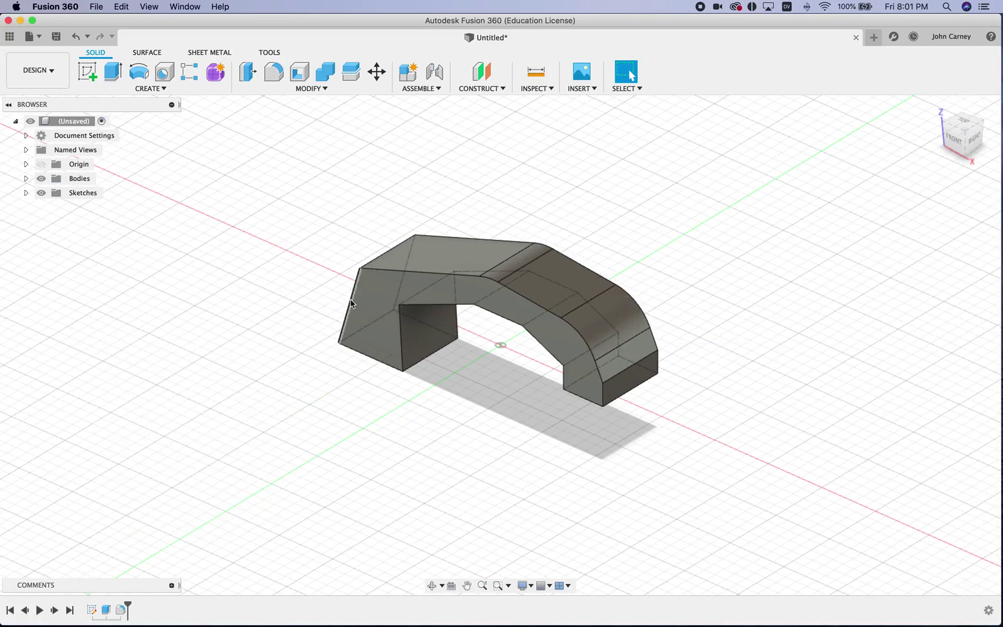
- Round the arch's top-left edge with a 27.50 mm fillet
{"action": "left_click", "coordinate": [314, 89]}
{"action": "left_click", "coordinate": [273, 110]}
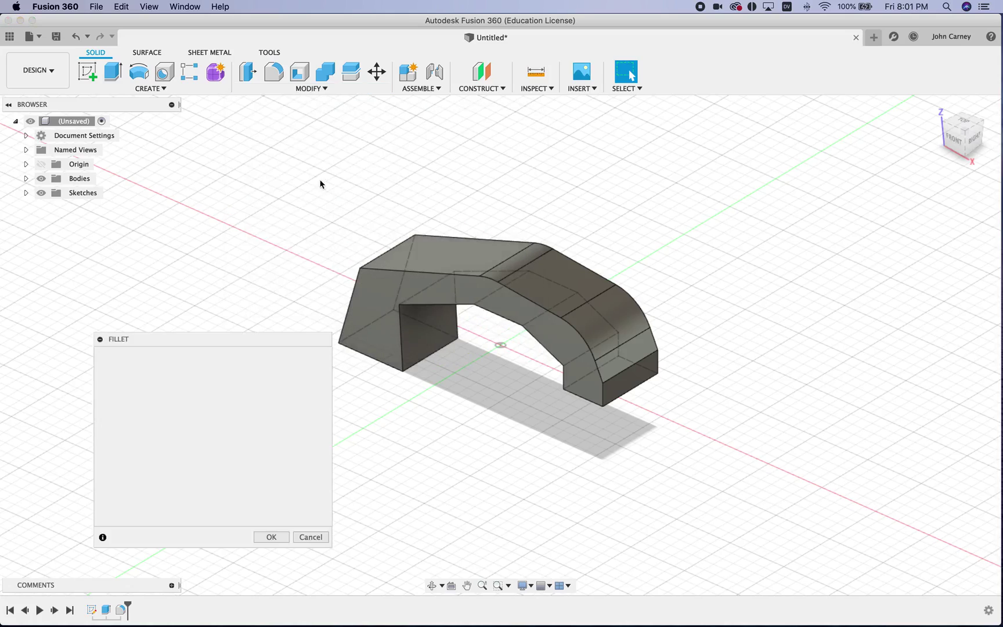
{"action": "left_click", "coordinate": [384, 253]}
{"action": "left_click_drag", "start_coordinate": [383, 247], "coordinate": [388, 254]}
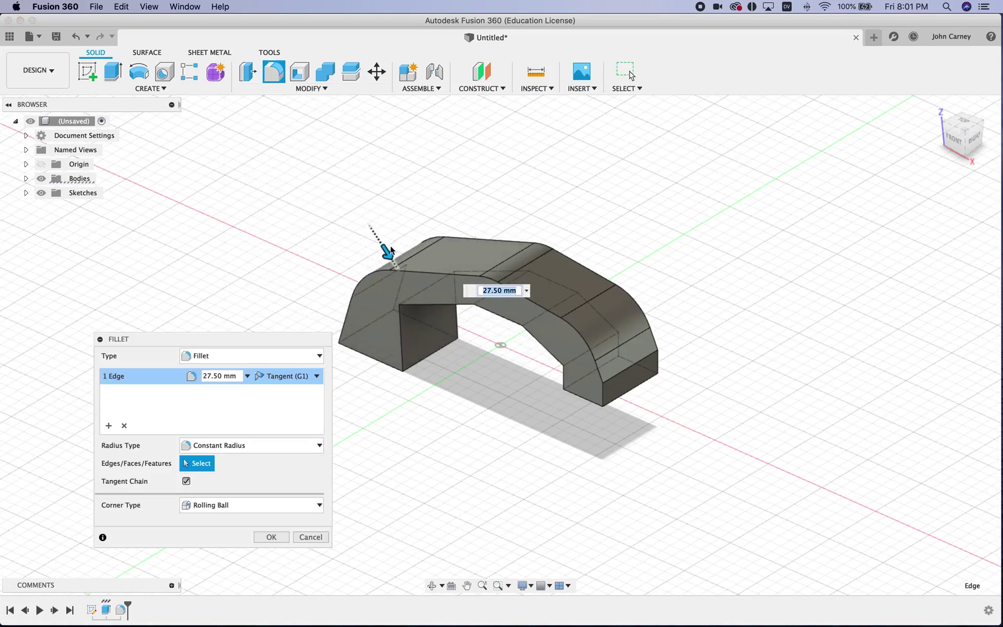
{"action": "key", "text": "Return"}
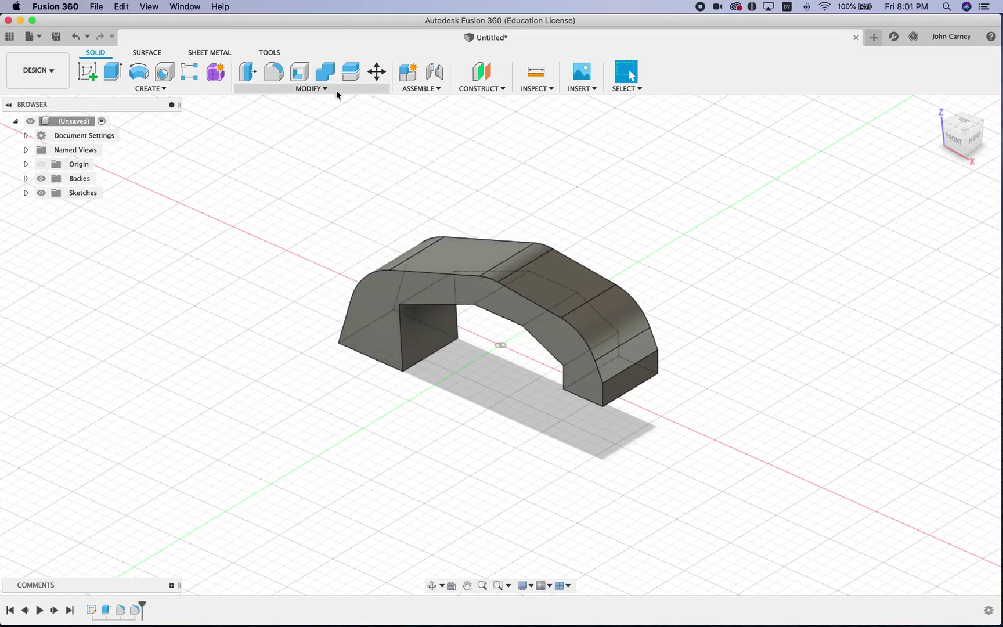
- Fillet the arch's inner top edge with a 105 mm radius
{"action": "key", "text": "f"}
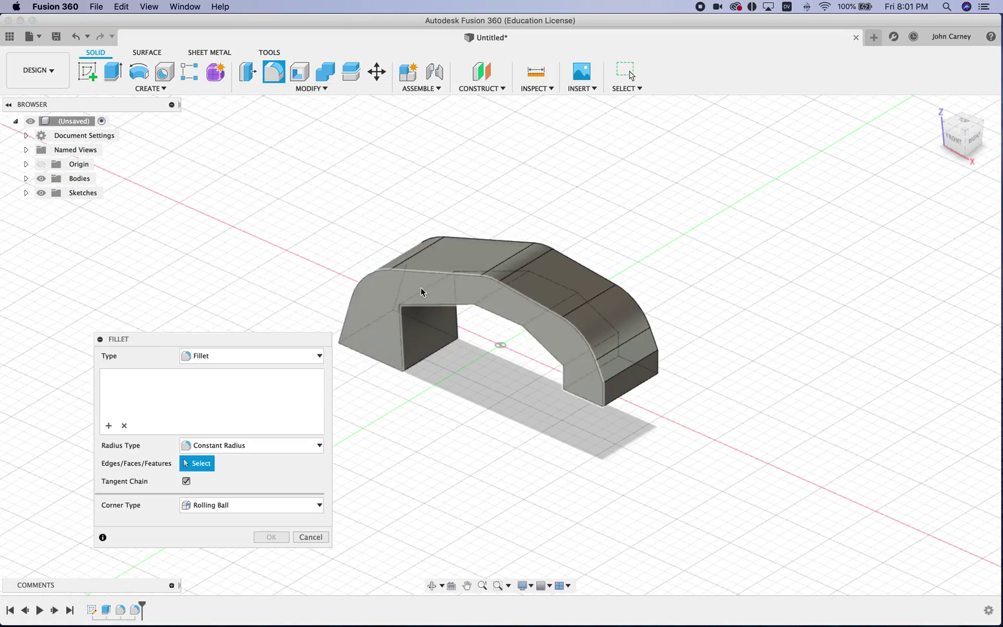
{"action": "left_click", "coordinate": [416, 300]}
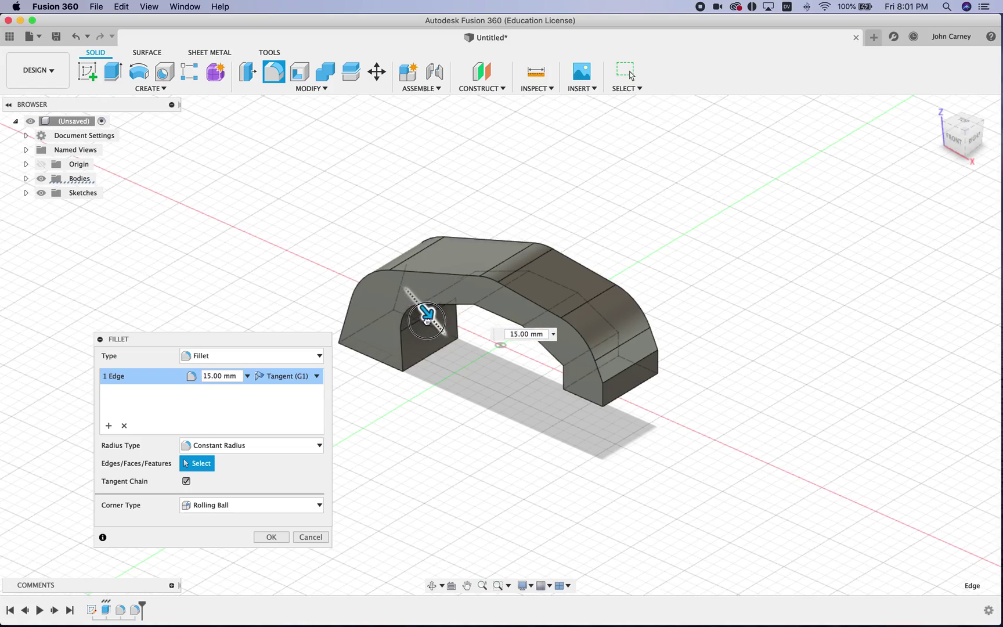
{"action": "left_click", "coordinate": [427, 324]}
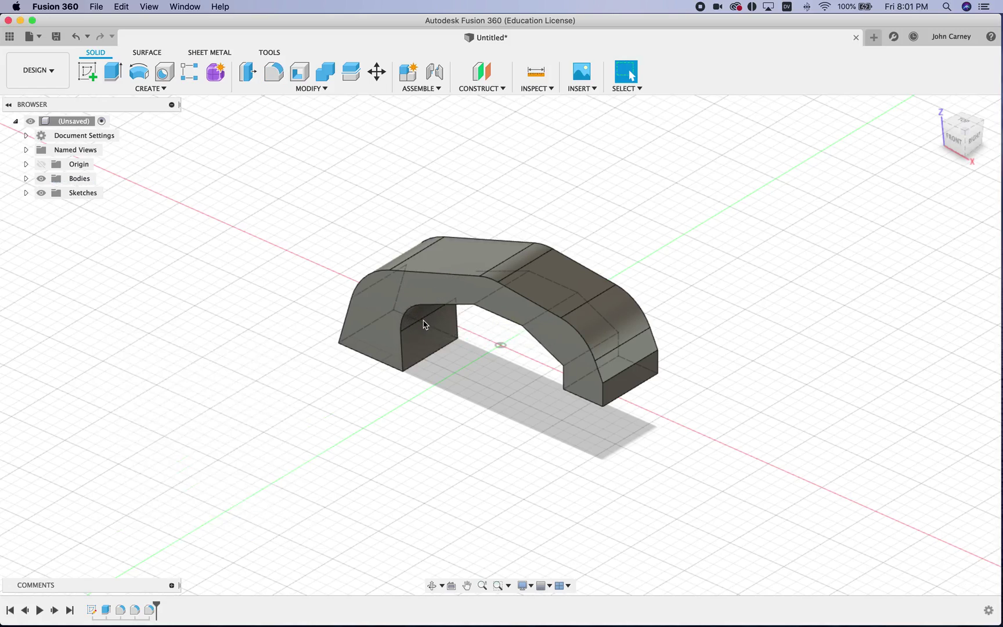
{"action": "left_click", "coordinate": [482, 302]}
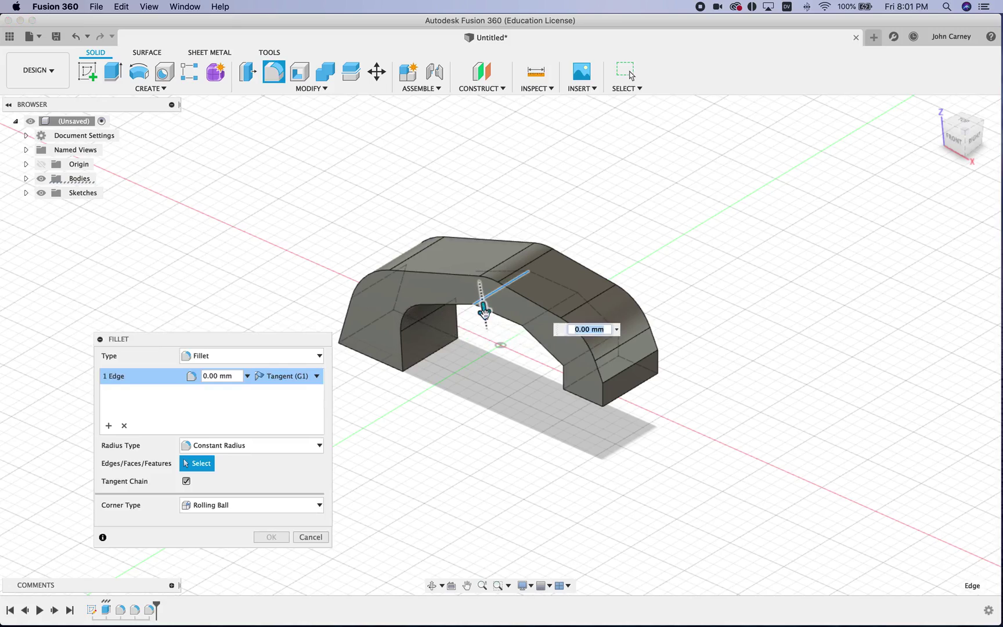
{"action": "left_click_drag", "start_coordinate": [483, 312], "coordinate": [487, 317]}
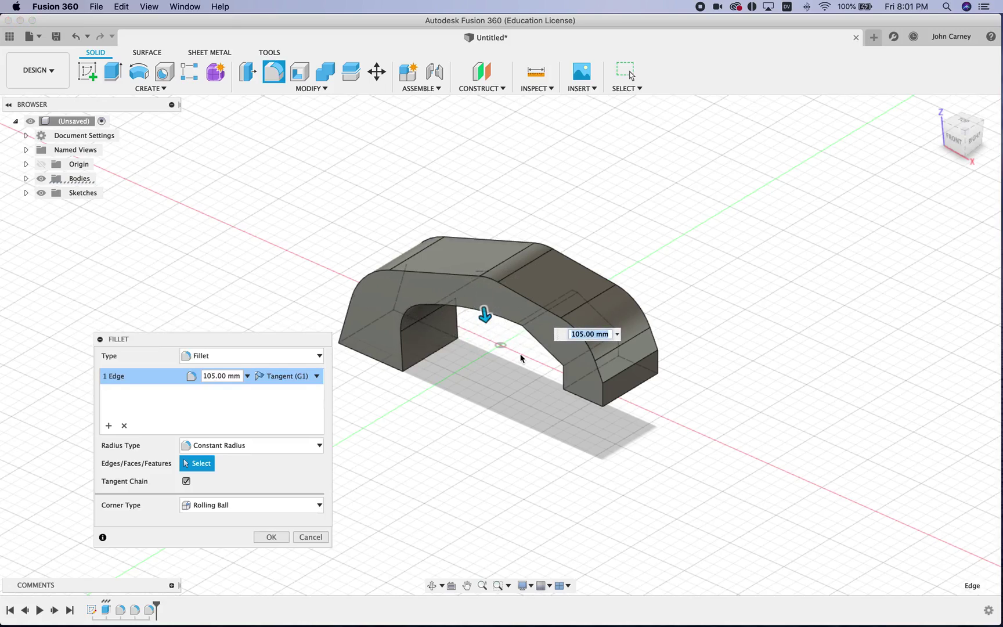
{"action": "key", "text": "Return"}
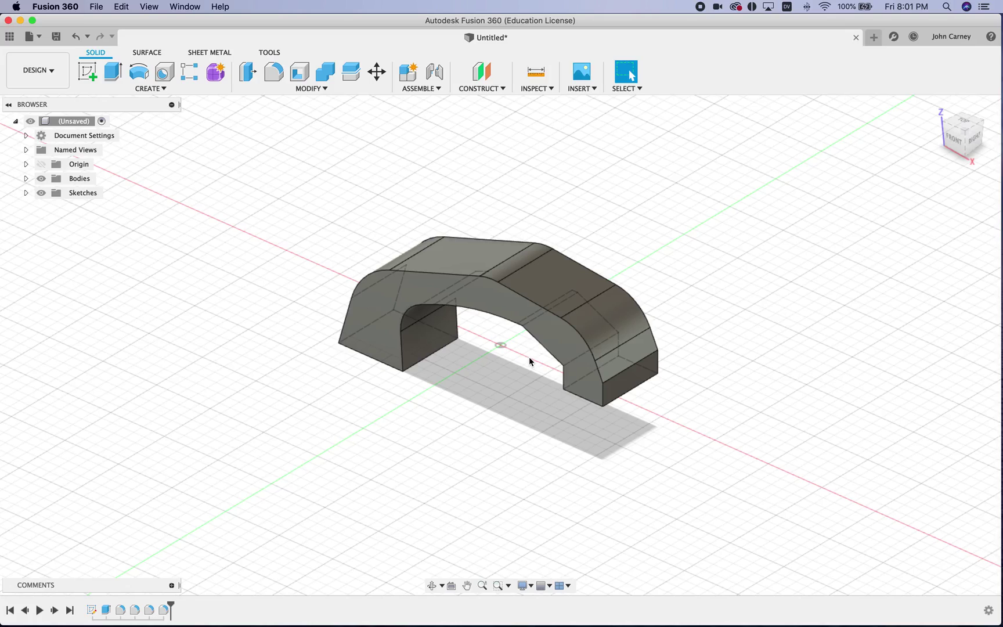
- Fillet the other inner top edge at 62.50 mm, orbiting to view from behind
{"action": "key", "text": "f"}
{"action": "left_click", "coordinate": [531, 355]}
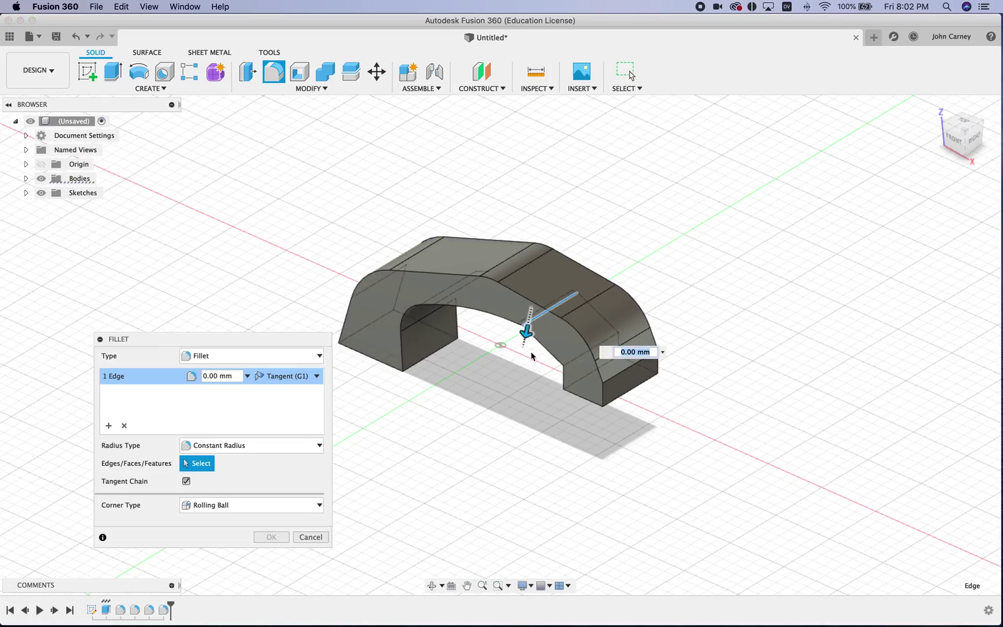
{"action": "left_click_drag", "start_coordinate": [526, 332], "coordinate": [526, 333]}
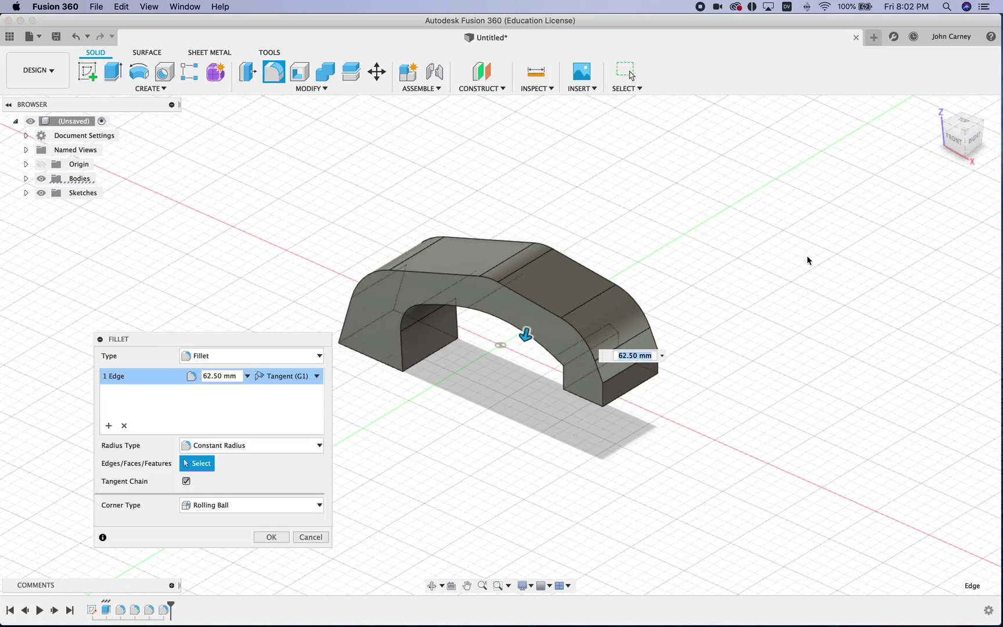
{"action": "left_click", "coordinate": [954, 142]}
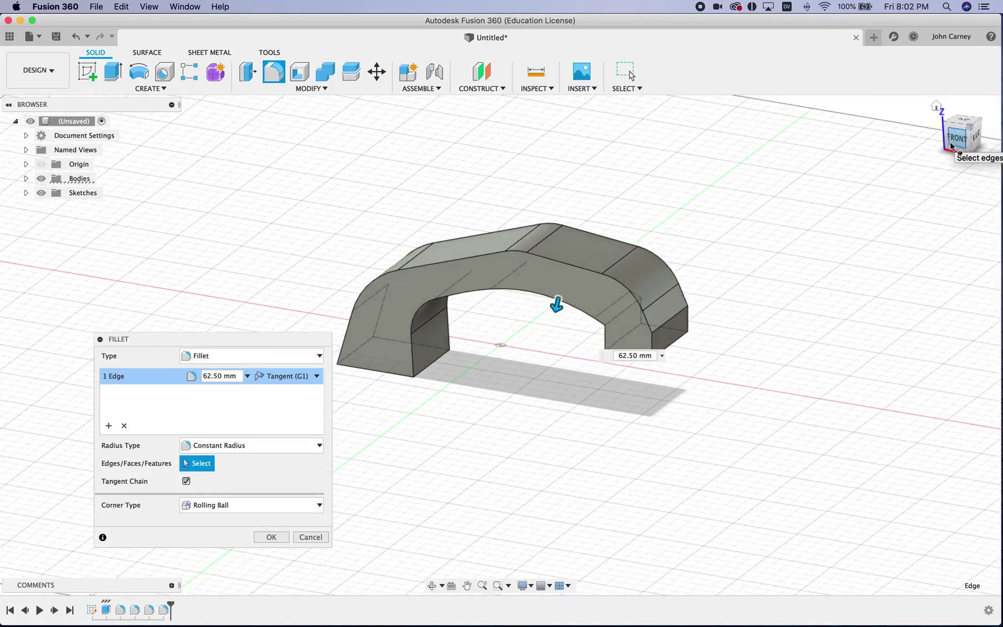
{"action": "left_click_drag", "start_coordinate": [960, 139], "coordinate": [625, 121]}
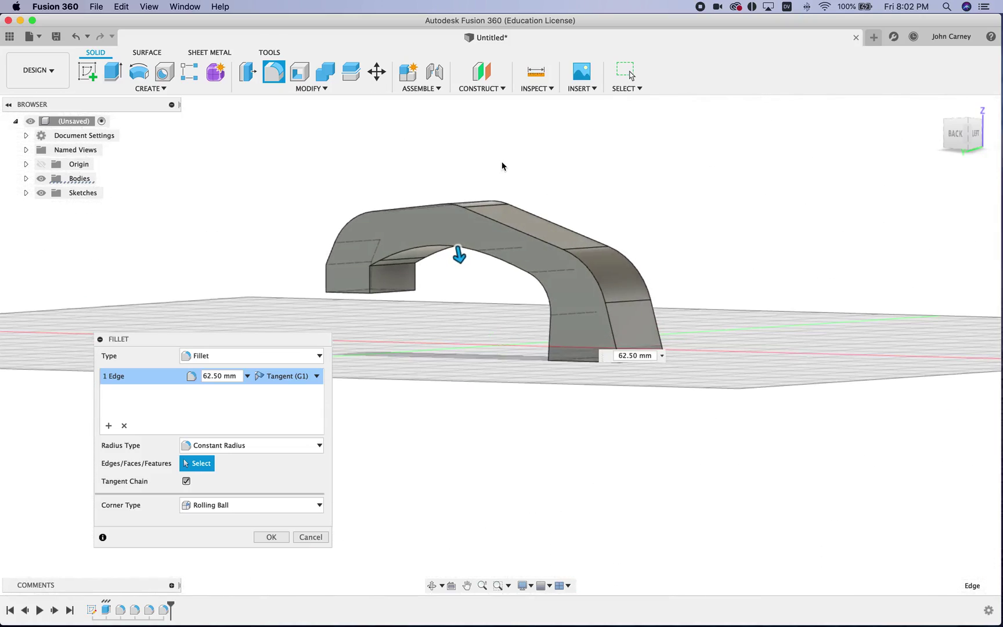
{"action": "key", "text": "Return"}
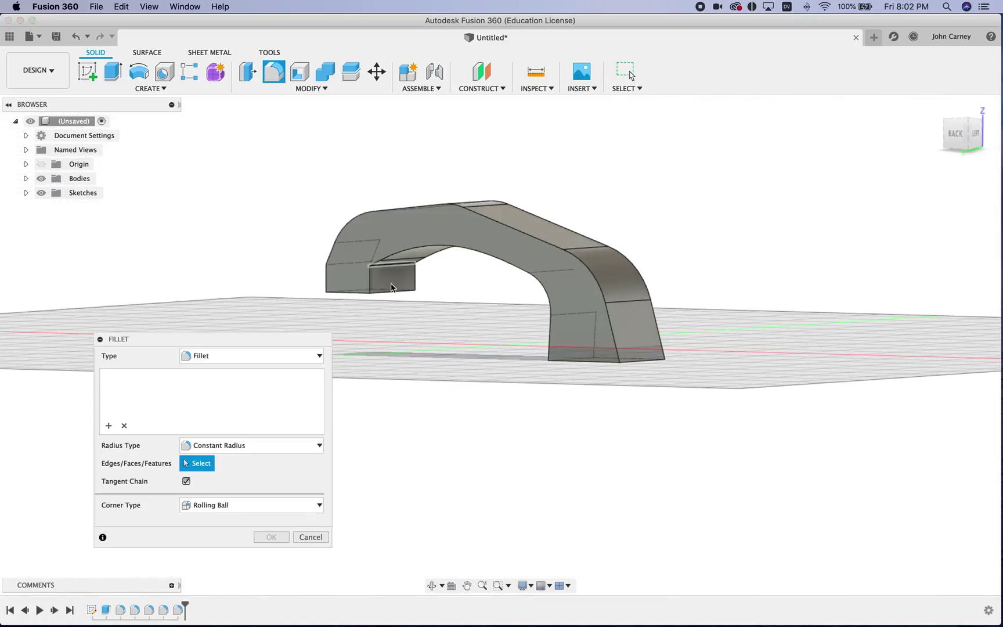
- Round the short leg's inner step edge with a 7.50 mm fillet
{"action": "left_click", "coordinate": [391, 268]}
{"action": "left_click_drag", "start_coordinate": [399, 274], "coordinate": [400, 275]}
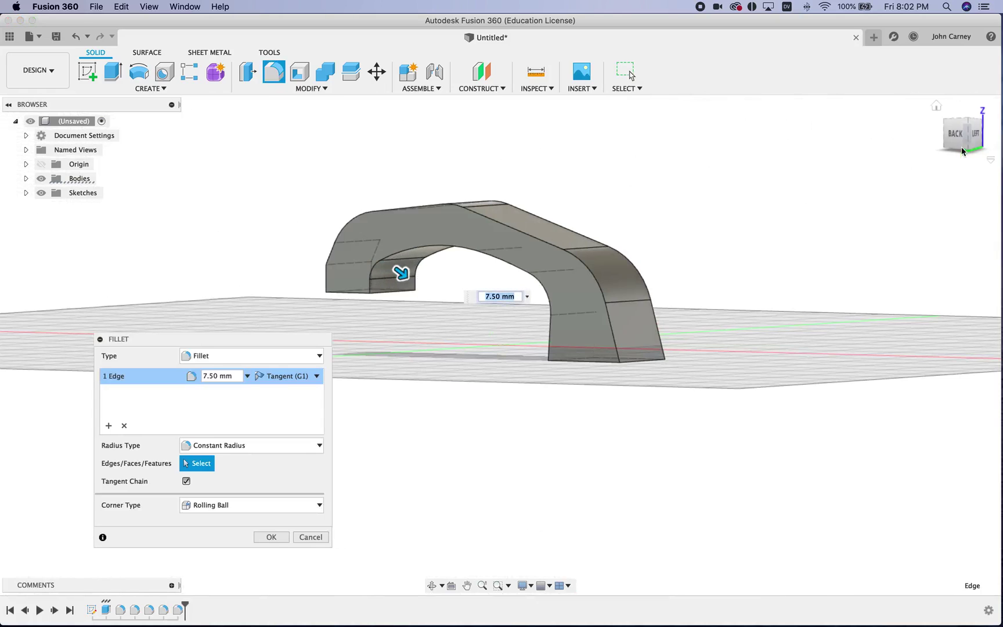
{"action": "left_click_drag", "start_coordinate": [976, 138], "coordinate": [656, 143]}
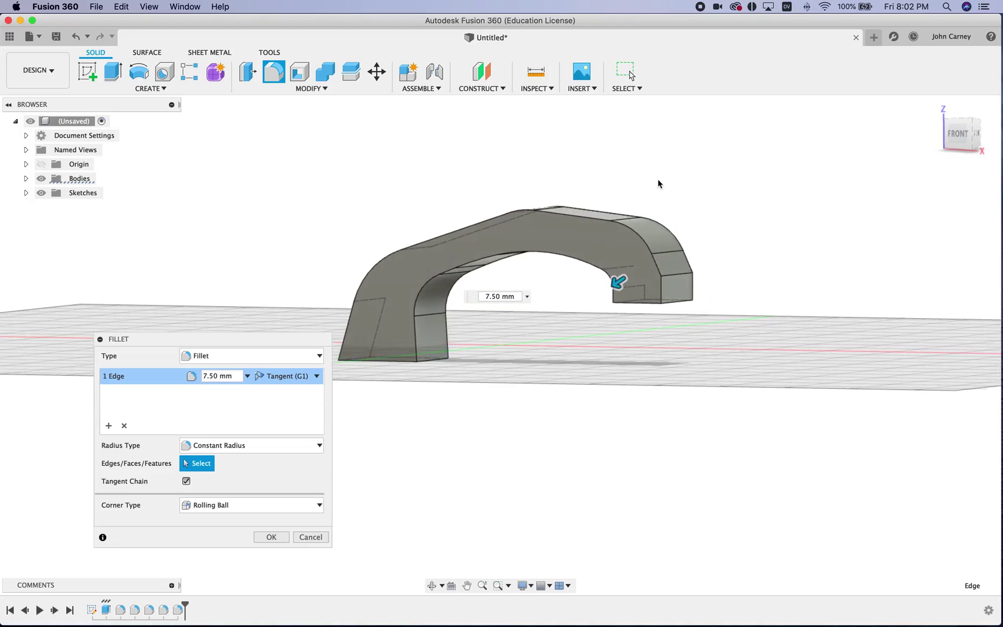
{"action": "key", "text": "Return"}
- Fillet the short leg's outer edge with a 30 mm radius
{"action": "key", "text": "f"}
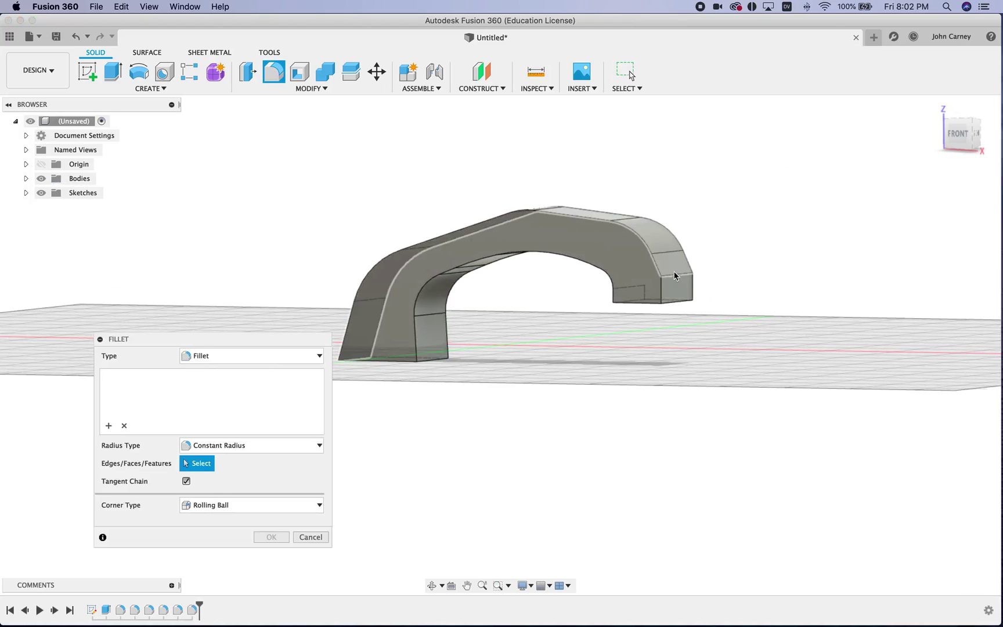
{"action": "left_click", "coordinate": [677, 279]}
{"action": "left_click_drag", "start_coordinate": [681, 275], "coordinate": [683, 275]}
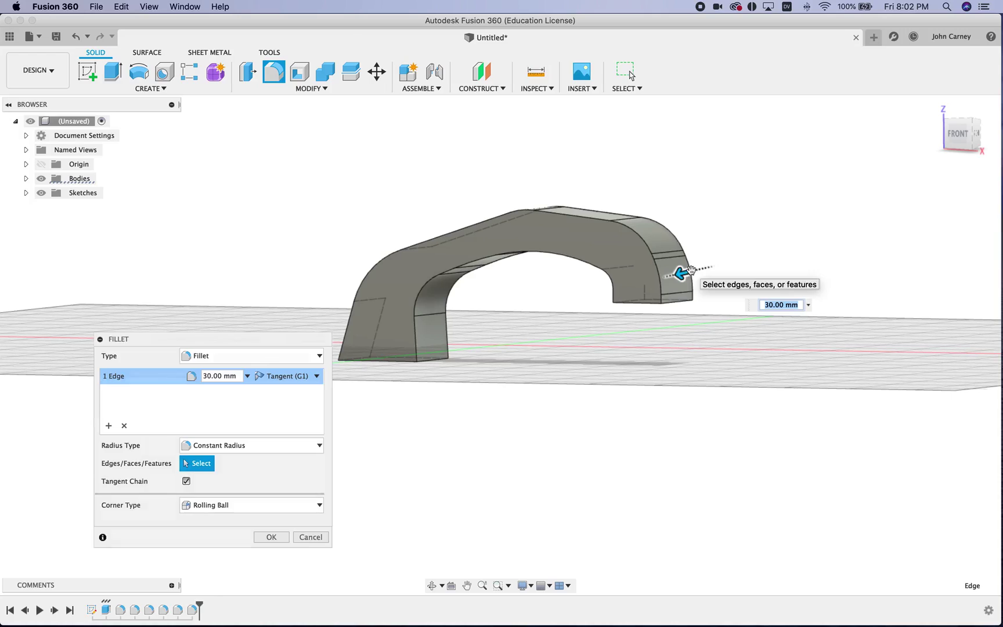
{"action": "key", "text": "Return"}
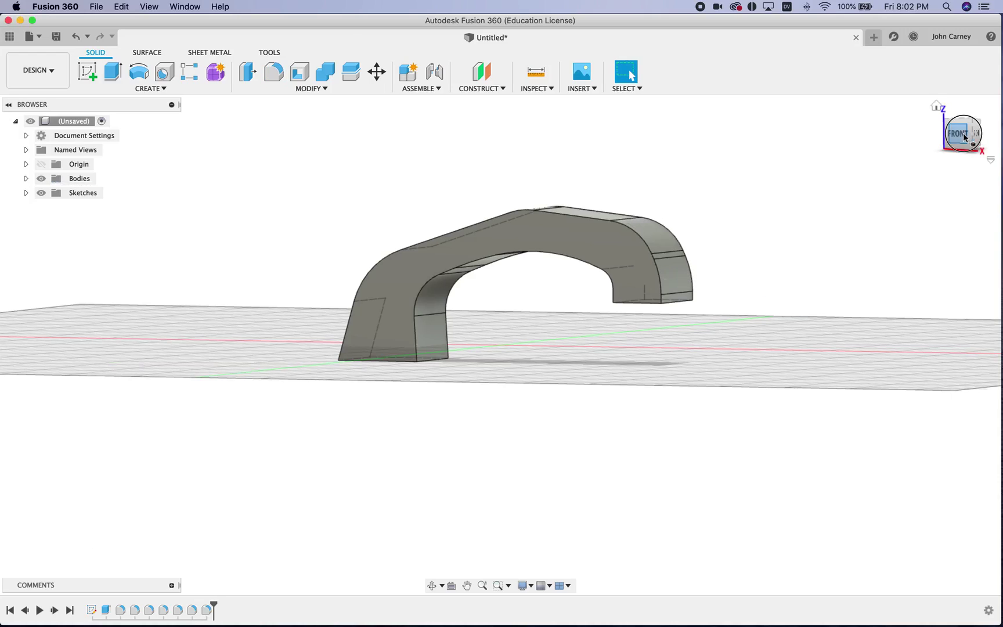
{"action": "middle_click_drag", "start_coordinate": [987, 133], "coordinate": [723, 170], "text": "shift"}
{"action": "middle_click_drag", "start_coordinate": [948, 138], "coordinate": [1000, 126], "text": "shift"}
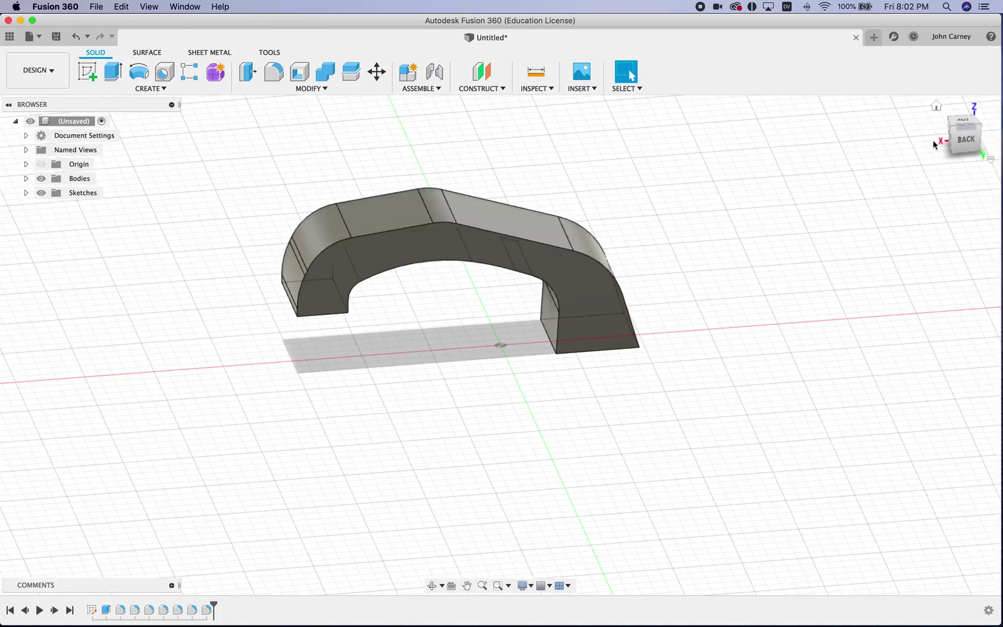
{"action": "middle_click_drag", "start_coordinate": [962, 139], "coordinate": [603, 139], "text": "shift"}
- Fillet the handle's tangent chain of 18 outer top edges at 7.50 mm
{"action": "left_click", "coordinate": [387, 85]}
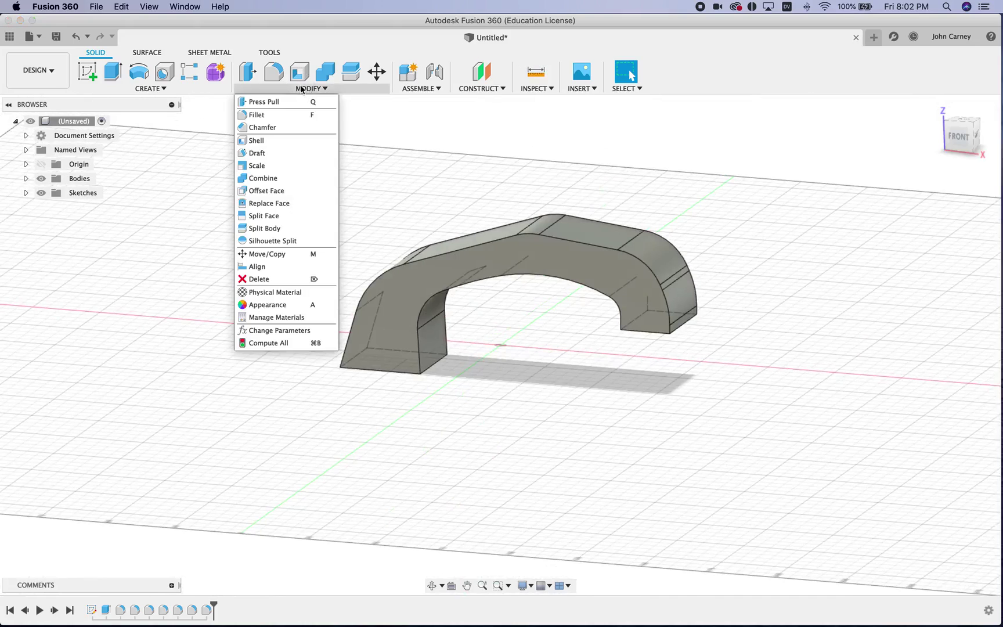
{"action": "left_click", "coordinate": [266, 115]}
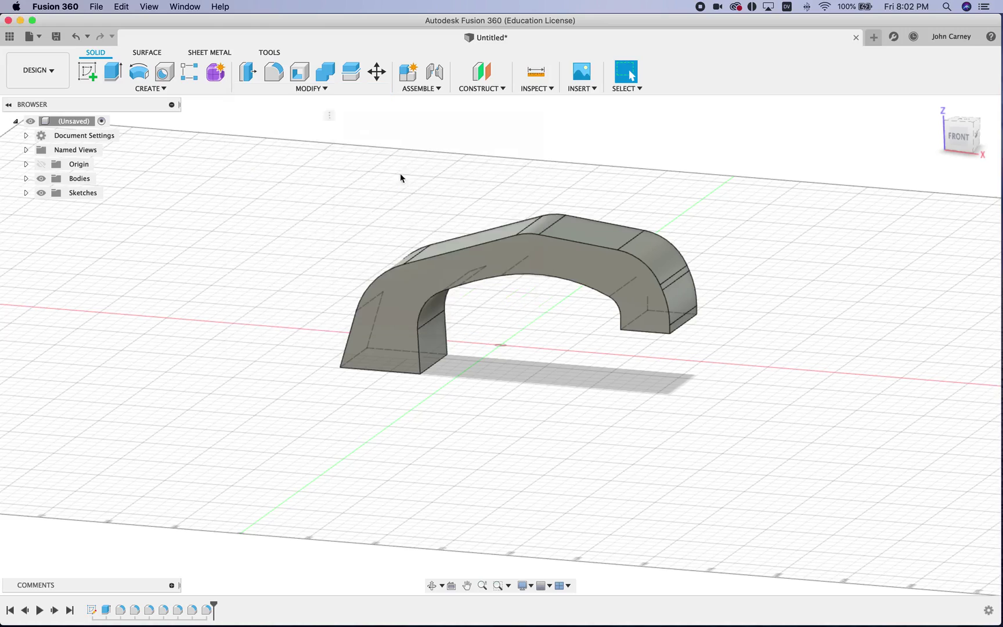
{"action": "left_click", "coordinate": [487, 243]}
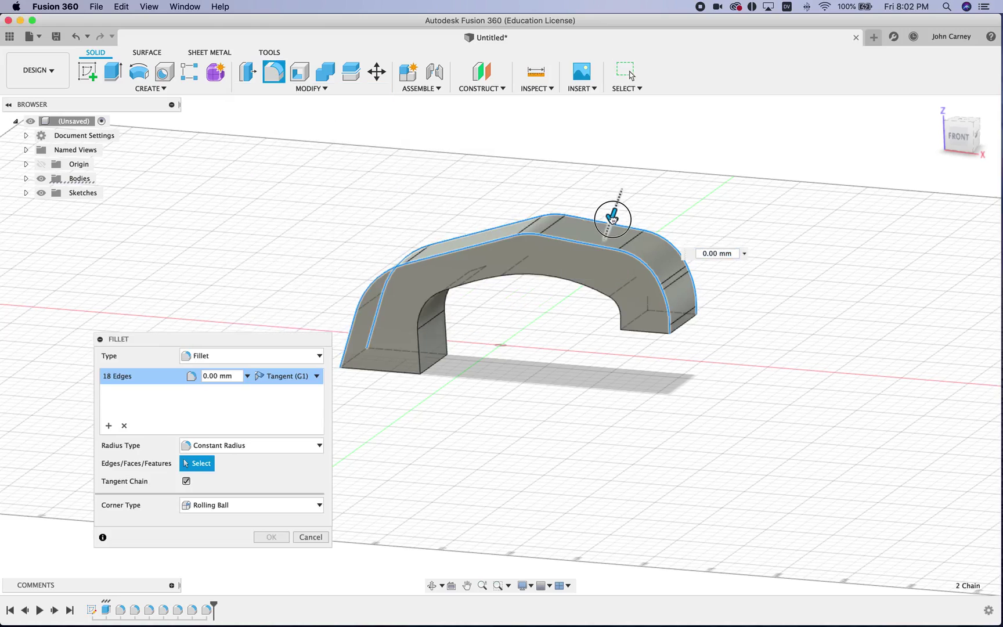
{"action": "left_click_drag", "start_coordinate": [613, 219], "coordinate": [610, 223]}
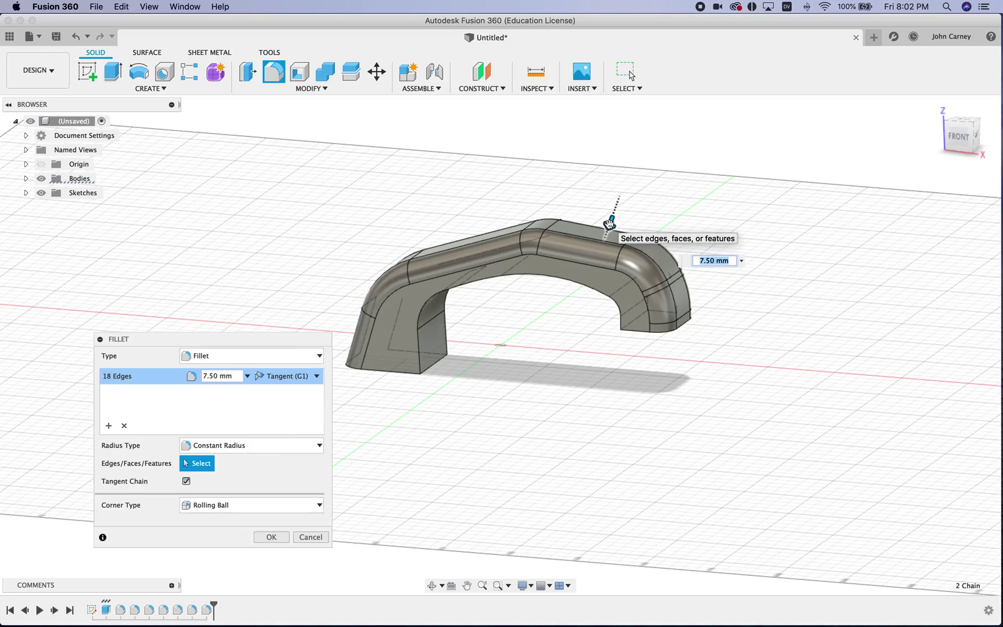
{"action": "key", "text": "Return"}
- Fillet both inner edge chains under the arch, 14 edges, with an 8 mm radius
{"action": "key", "text": "f"}
{"action": "left_click", "coordinate": [566, 282]}
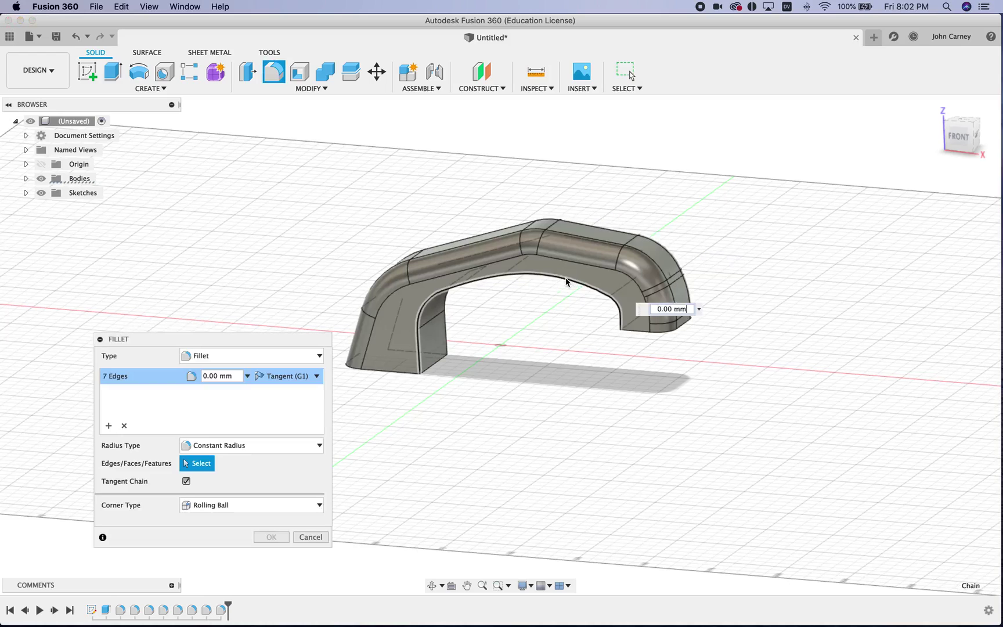
{"action": "left_click_drag", "start_coordinate": [964, 135], "coordinate": [752, 135]}
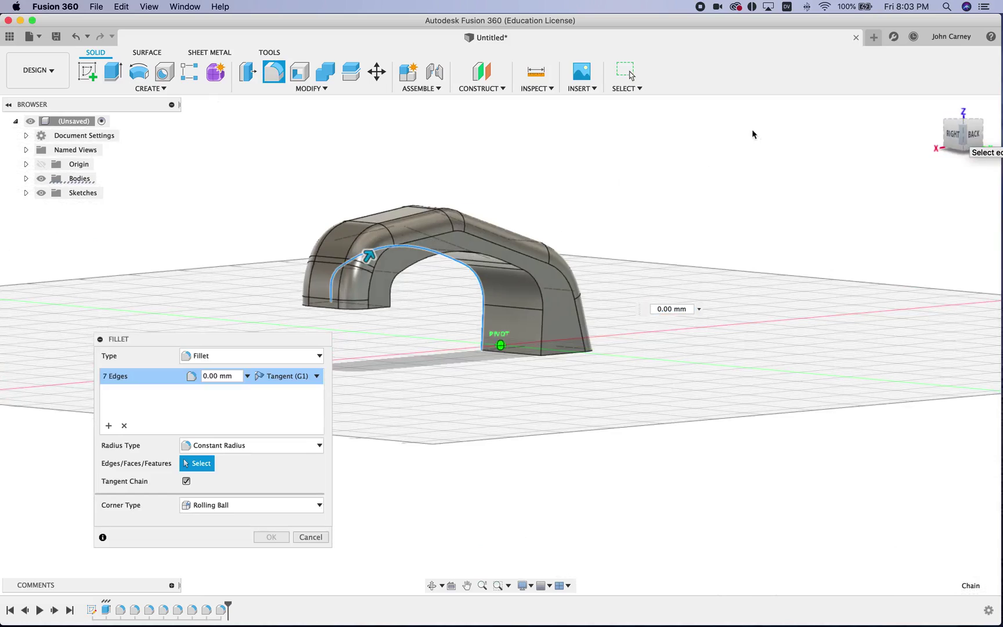
{"action": "left_click", "coordinate": [504, 263]}
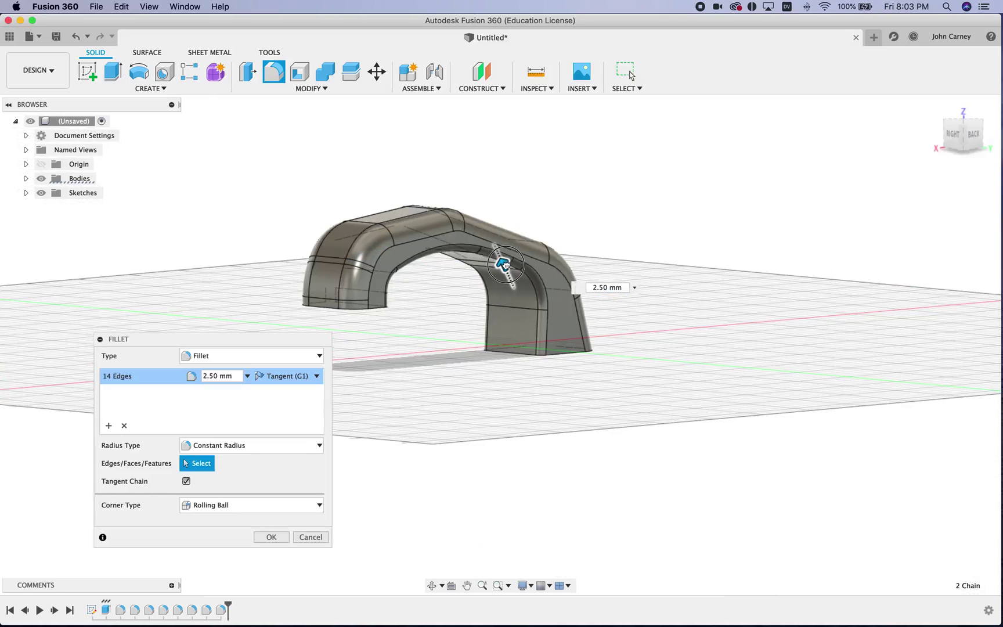
{"action": "left_click_drag", "start_coordinate": [504, 262], "coordinate": [503, 259]}
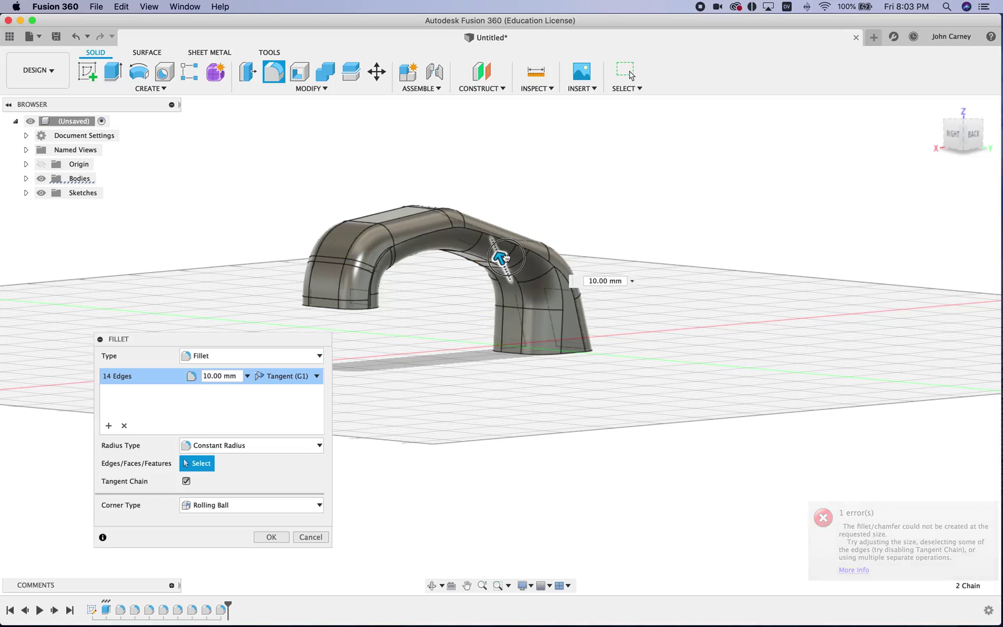
{"action": "left_click", "coordinate": [598, 282]}
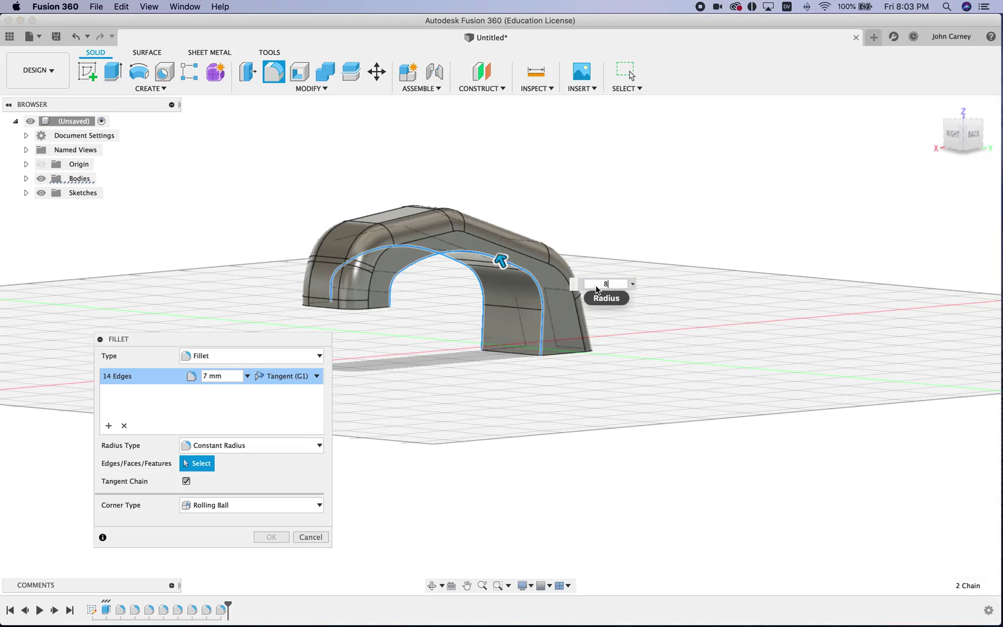
{"action": "type", "text": "8"}
{"action": "key", "text": "Return"}
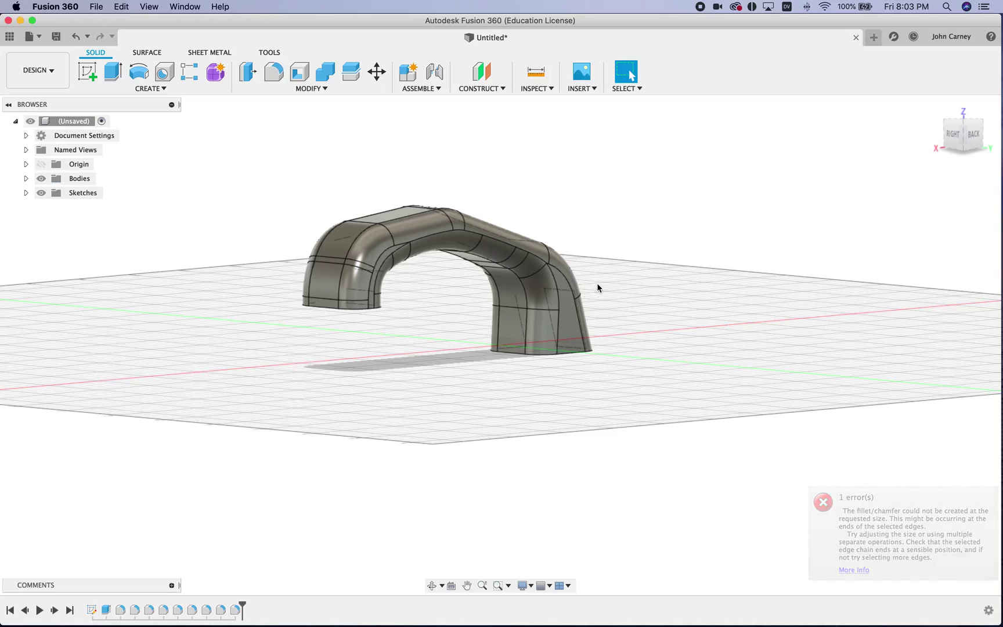
{"action": "left_click_drag", "start_coordinate": [964, 138], "coordinate": [506, 129]}
{"action": "middle_click_drag", "start_coordinate": [513, 132], "coordinate": [511, 144], "text": "shift"}
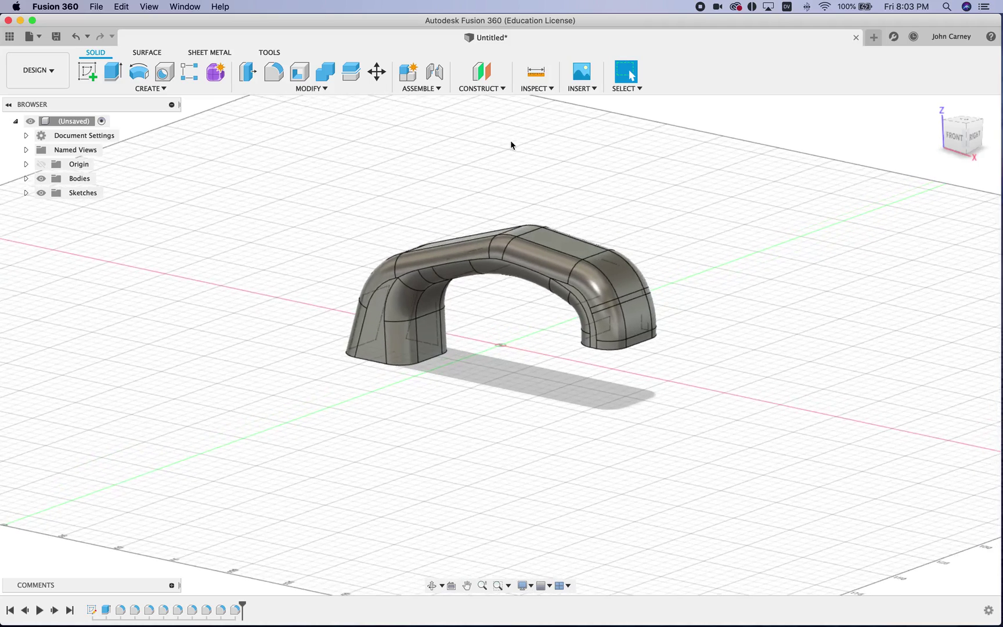